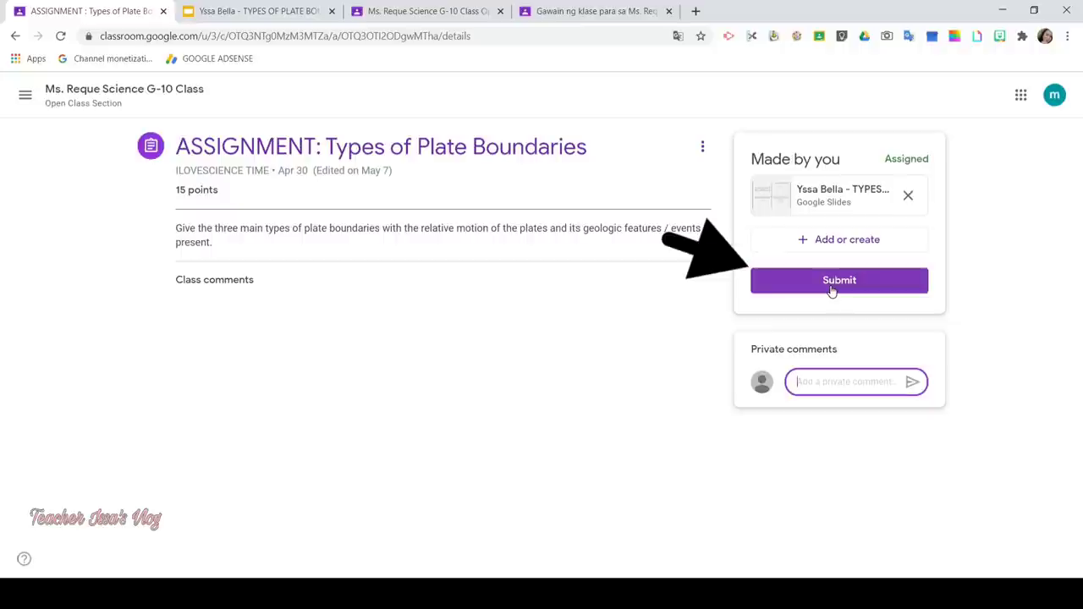
# Step: Submit the Types of Plate Boundaries assignment with its Slides attachment, and revoke that submission
pyautogui.click(832, 288)
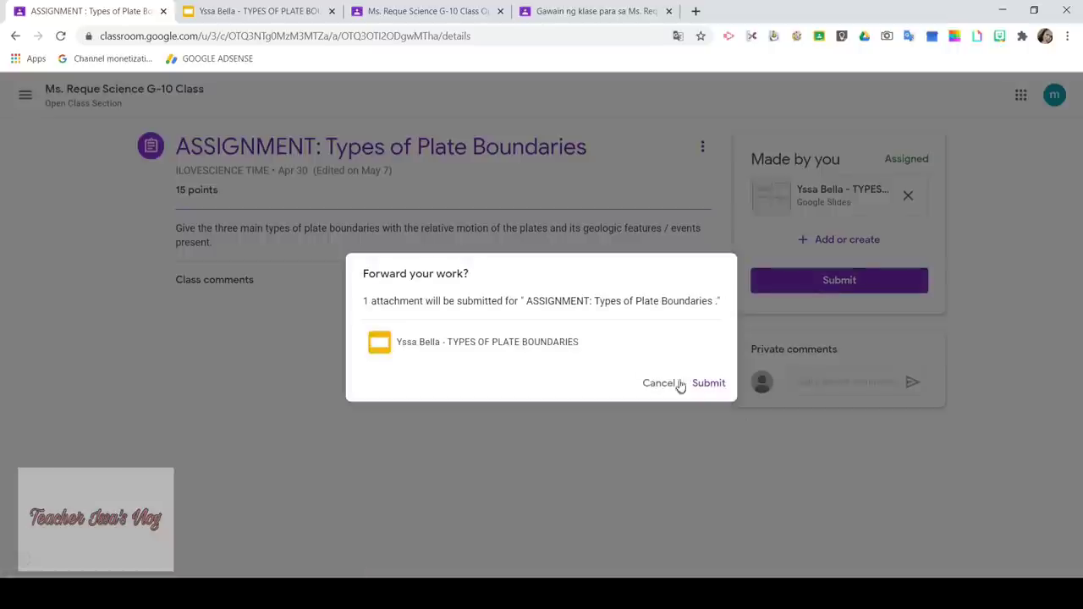
pyautogui.click(709, 384)
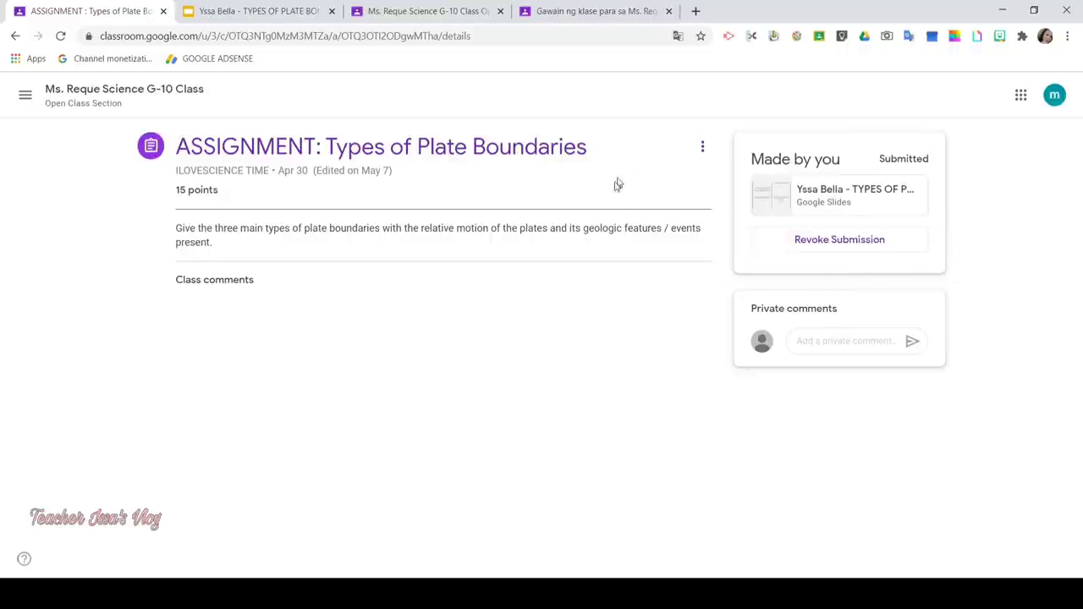
pyautogui.click(841, 240)
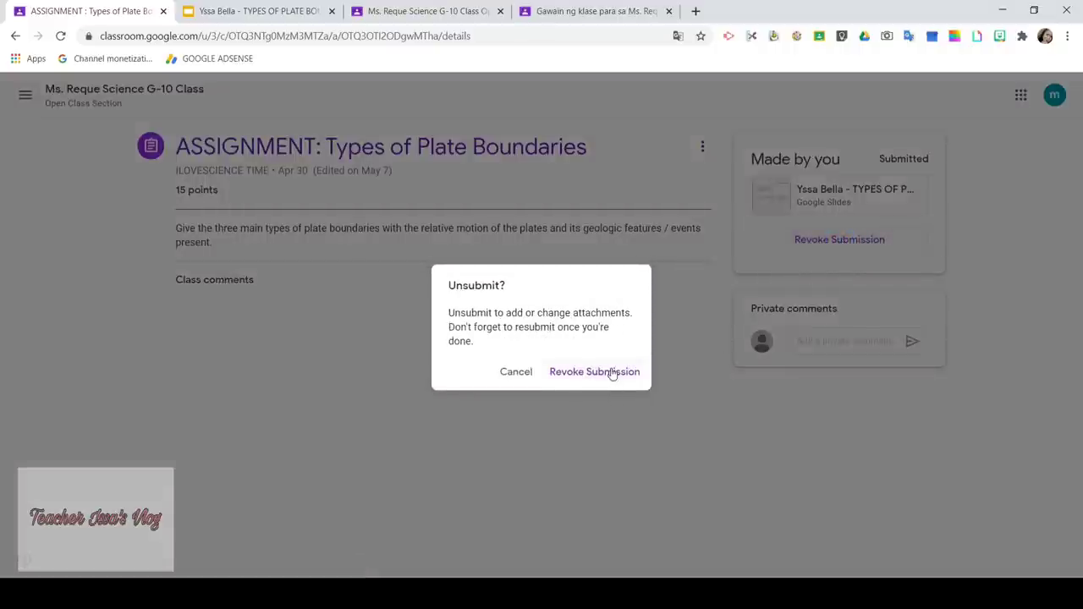
pyautogui.click(612, 371)
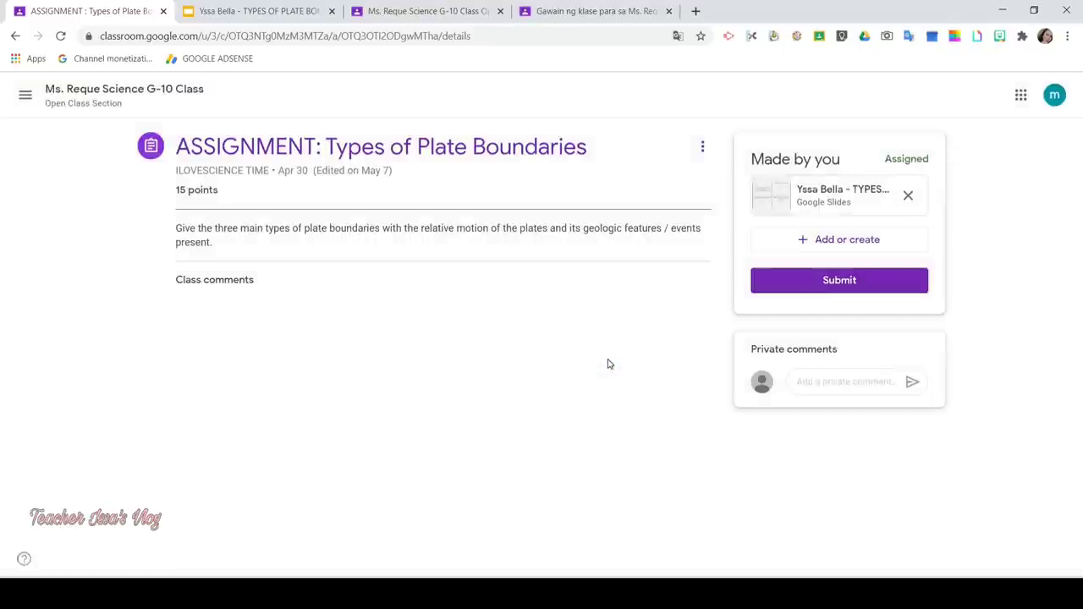
# Step: Open the Google Slides file attached to the assignment and look through its three slides
pyautogui.click(805, 192)
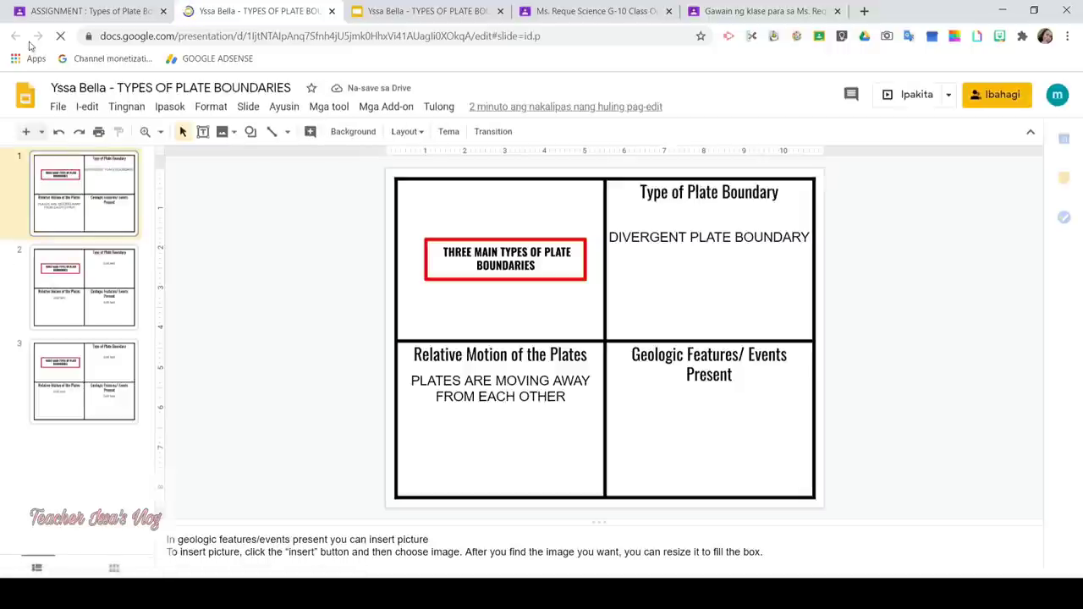
pyautogui.click(85, 307)
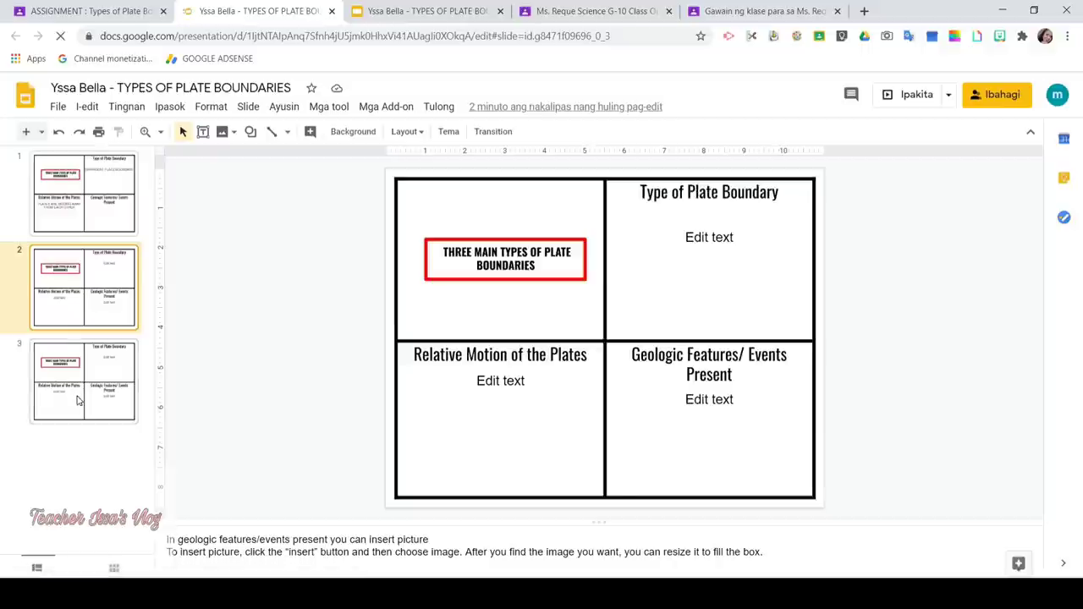
pyautogui.click(82, 367)
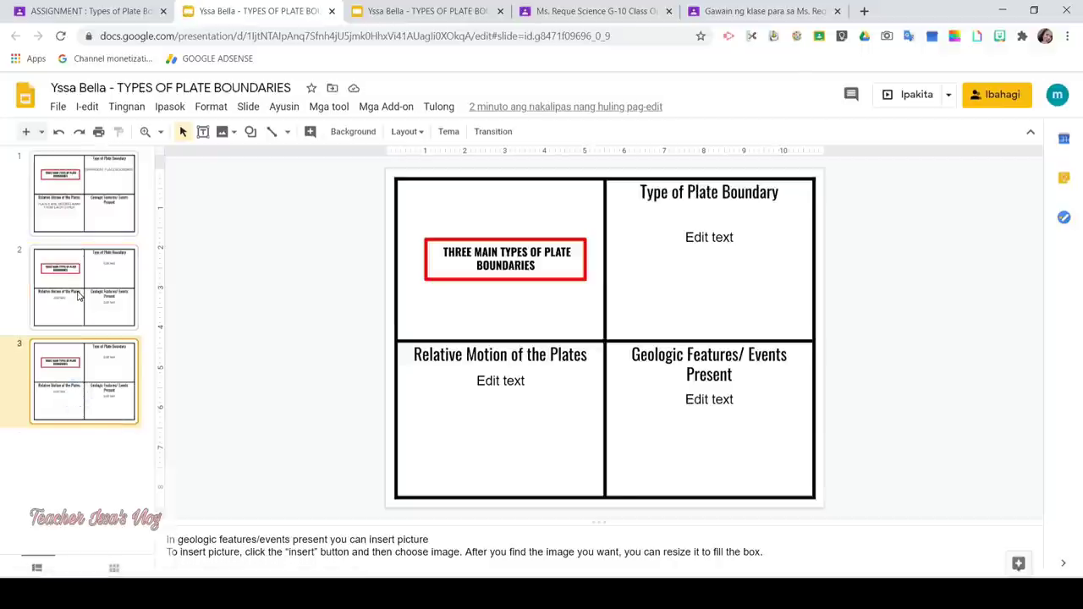
pyautogui.click(79, 294)
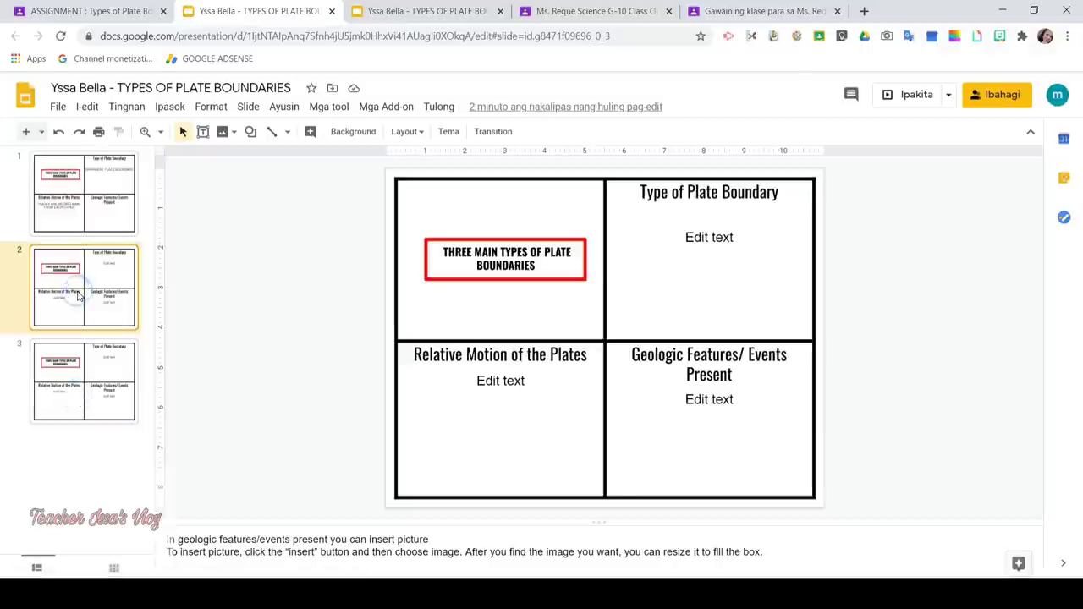
pyautogui.click(97, 222)
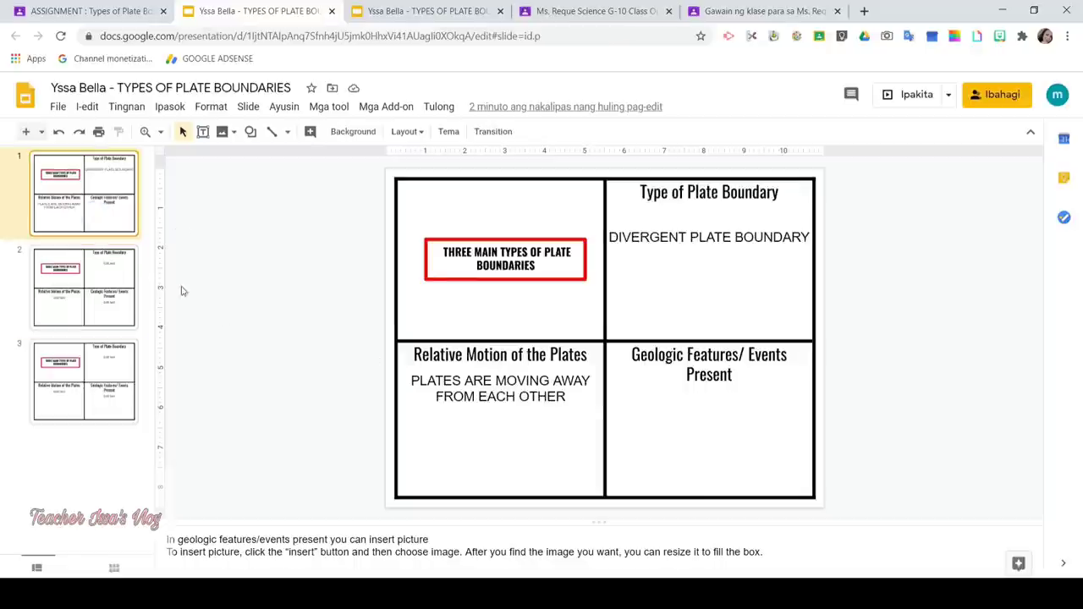
# Step: Return to the Types of Plate Boundaries assignment and submit the attached Slides work again
pyautogui.click(98, 8)
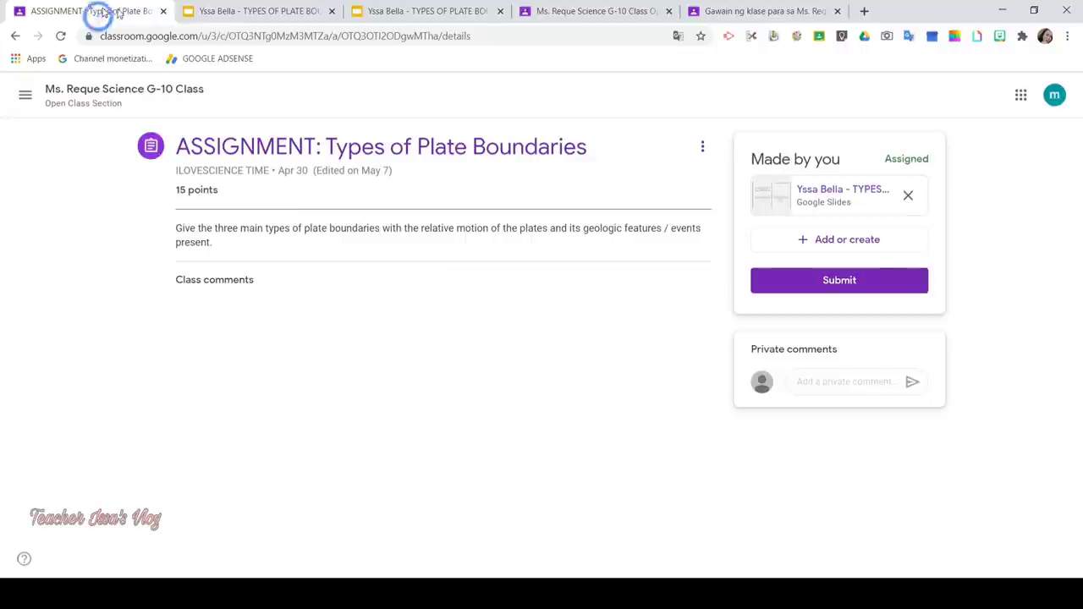
pyautogui.click(860, 281)
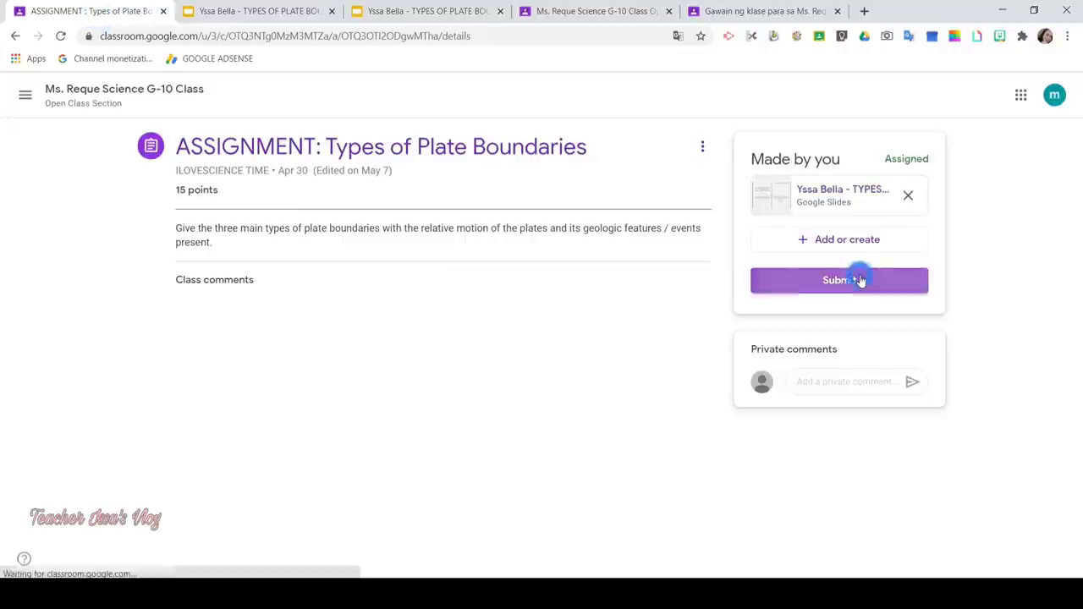
pyautogui.click(711, 386)
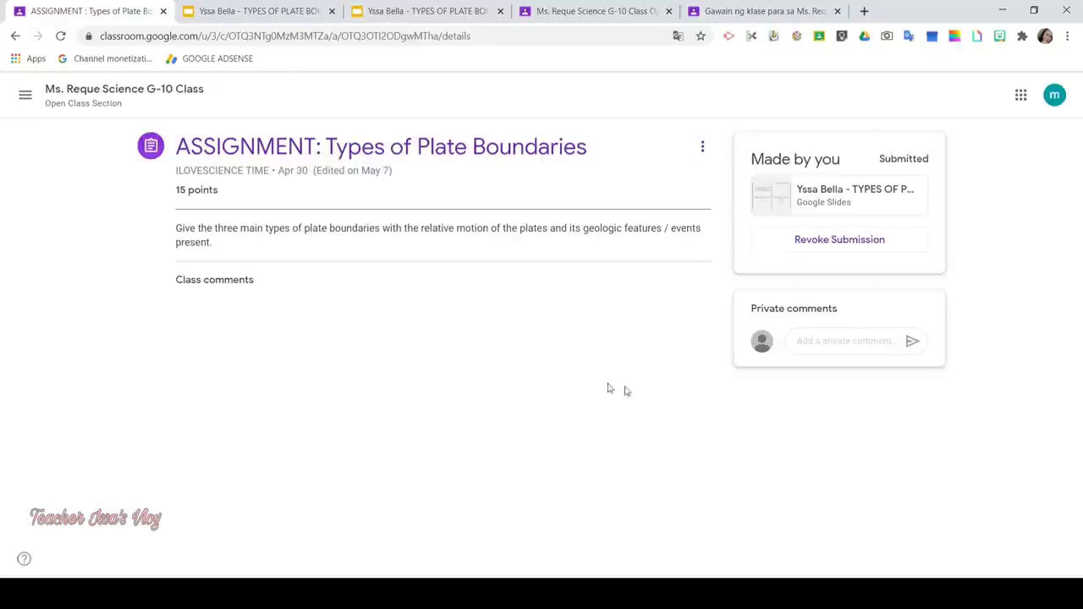
# Step: Go to the class's Classwork page and look over the assignments listed under each topic
pyautogui.click(110, 103)
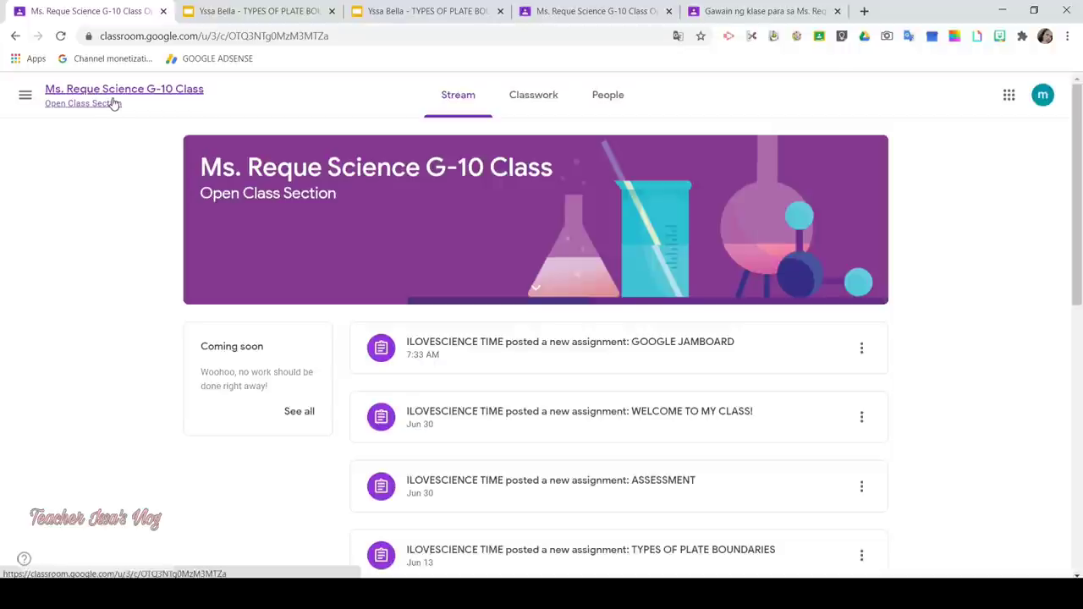
pyautogui.click(535, 110)
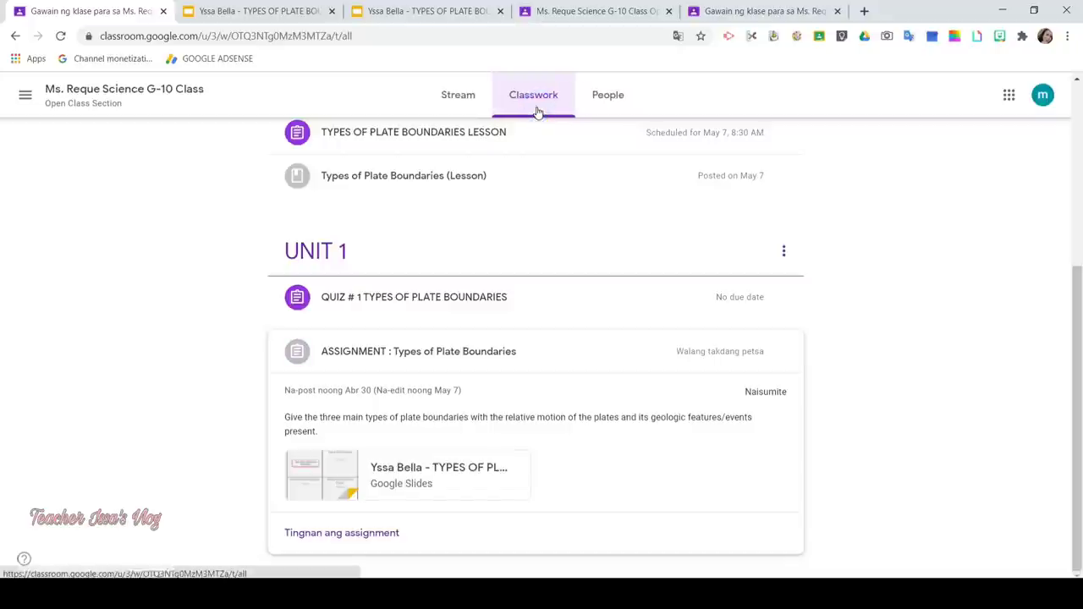
pyautogui.scroll(-1, 762, 380)
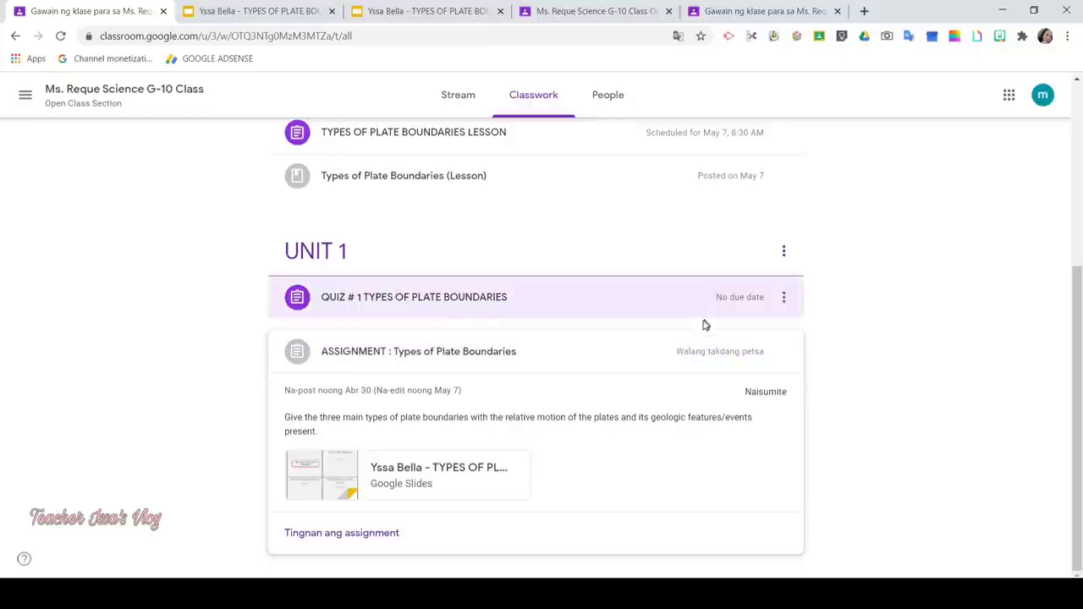
pyautogui.scroll(2, 706, 326)
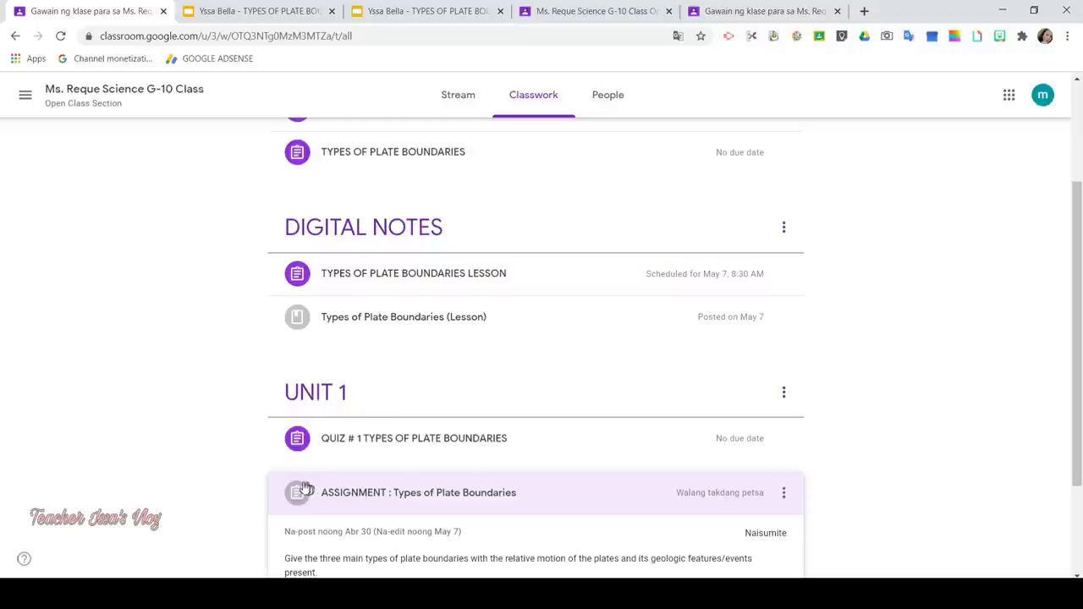
pyautogui.scroll(2, 314, 478)
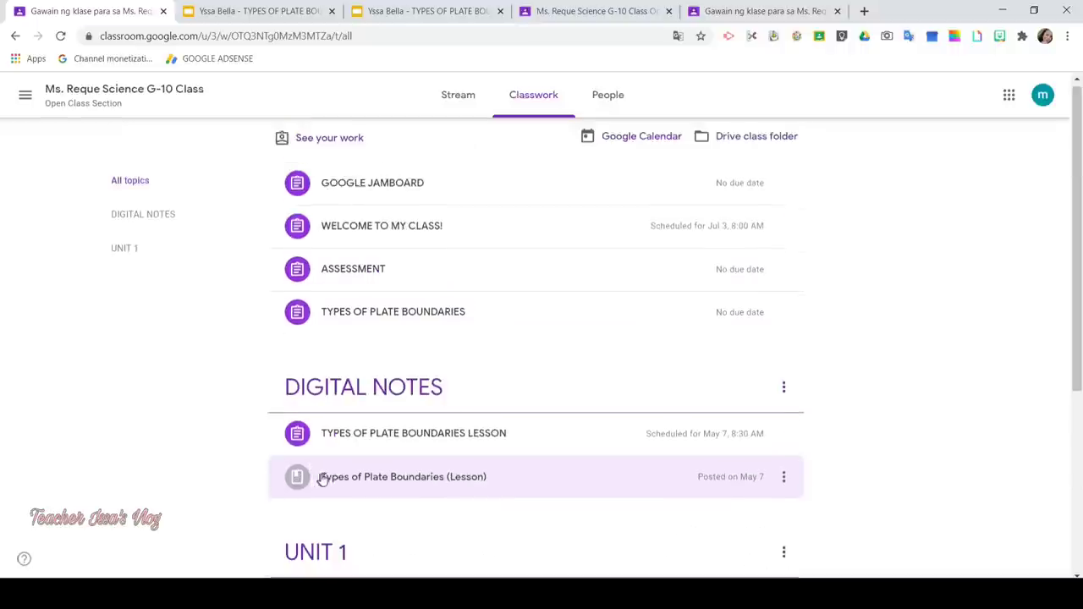
# Step: Open the GOOGLE JAMBOARD assignment, dismiss the tip about adding files, and open its attached Jamboard
pyautogui.click(452, 186)
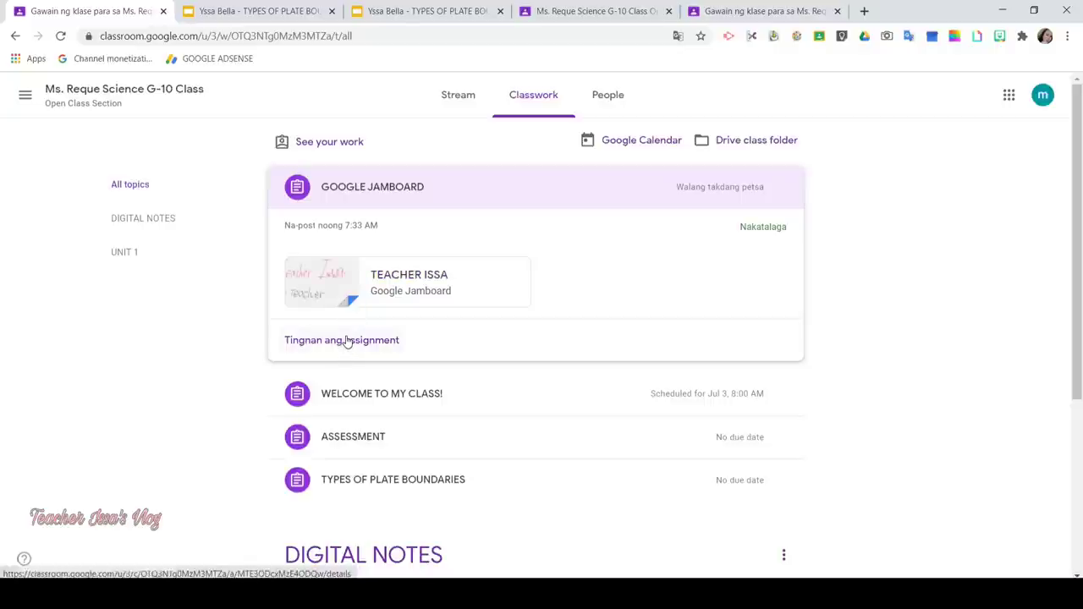
pyautogui.click(347, 340)
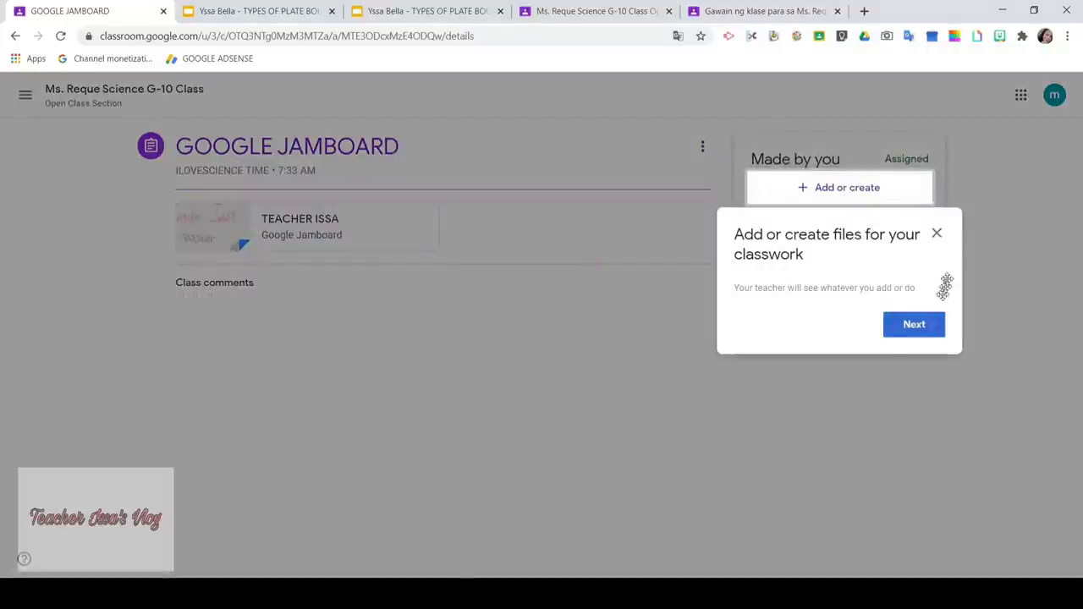
pyautogui.click(936, 234)
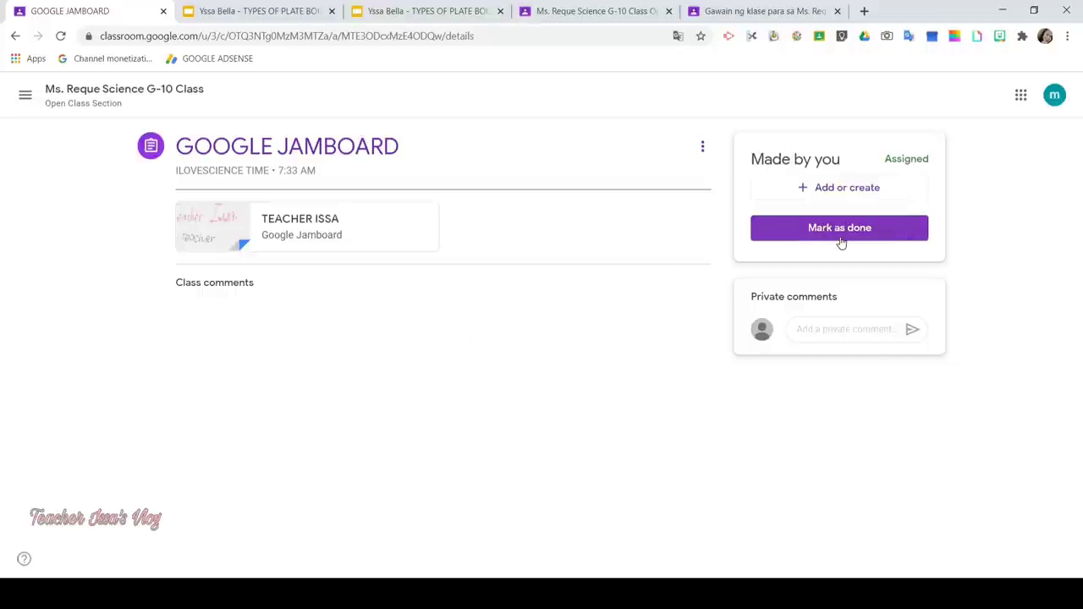
pyautogui.click(269, 233)
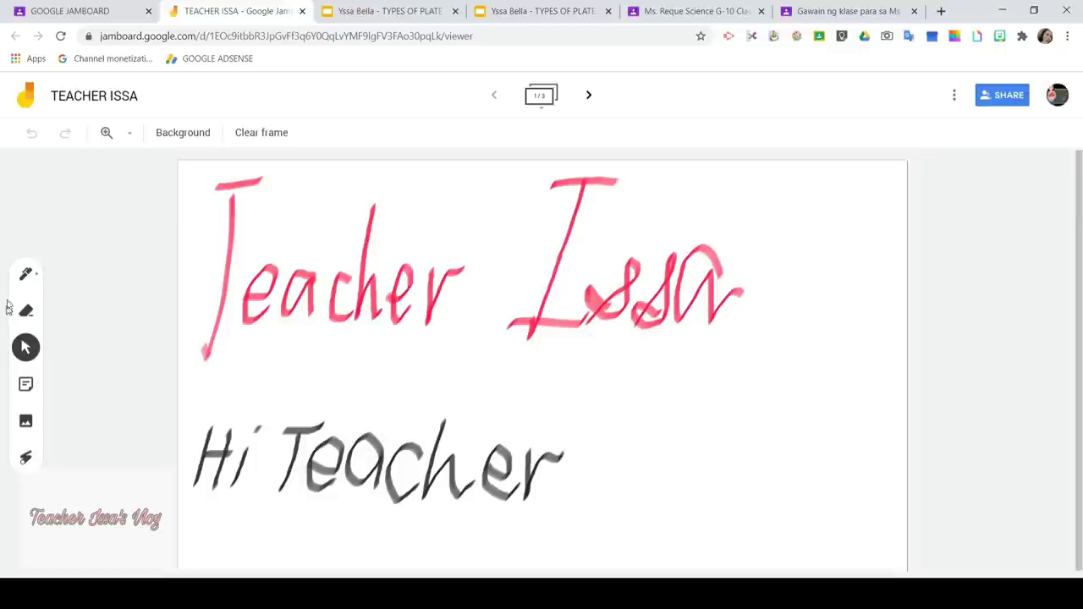
# Step: Write "Hello" with a smiley face beside "Hi Teacher" on the first frame, using the blue highlighter
pyautogui.click(23, 277)
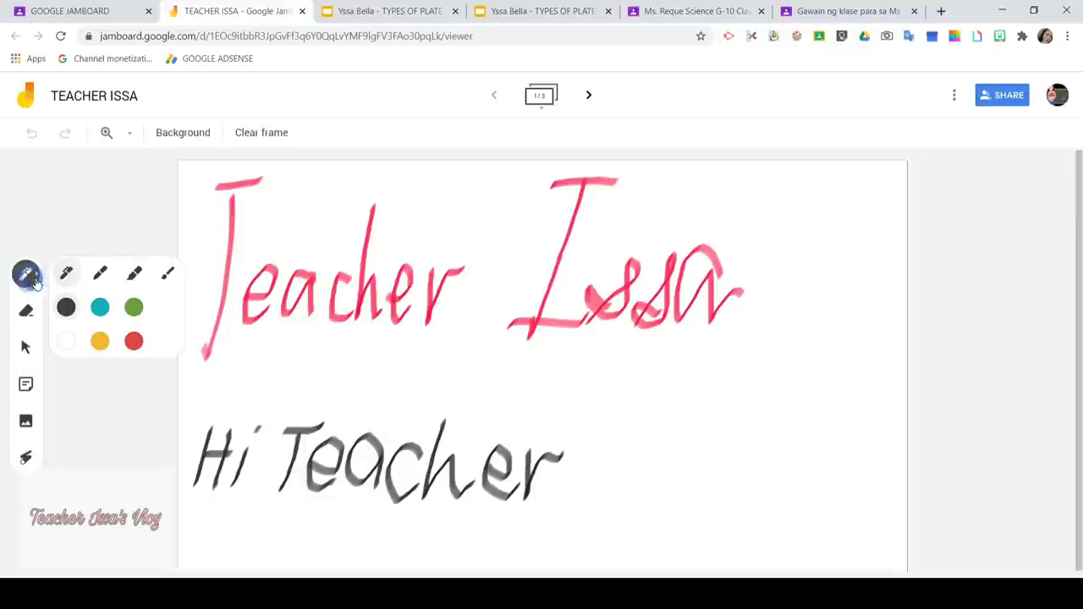
pyautogui.click(134, 273)
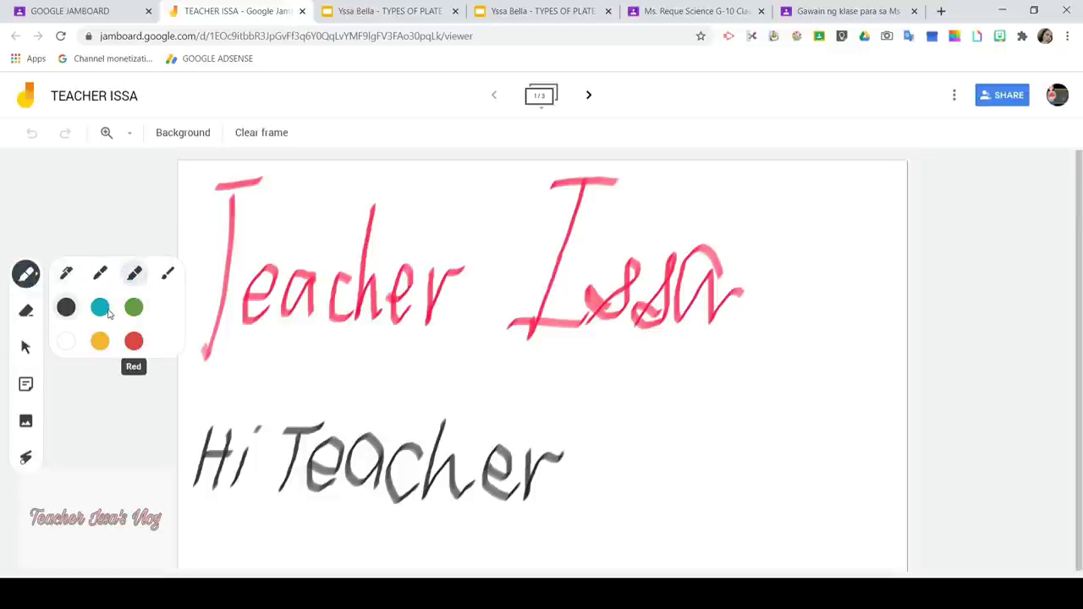
pyautogui.click(108, 312)
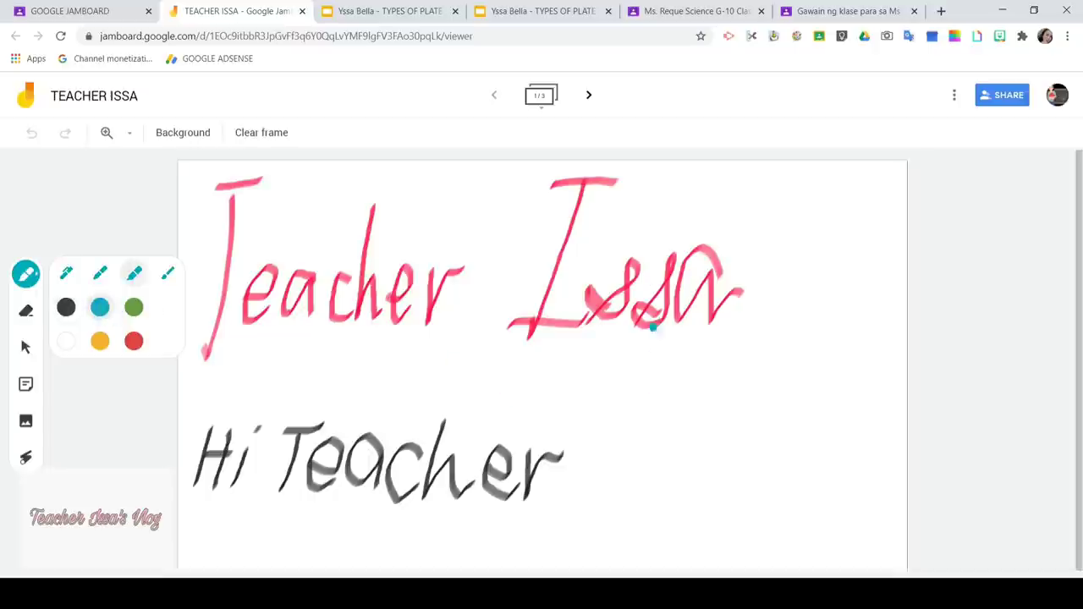
pyautogui.click(602, 370)
pyautogui.moveTo(600, 403); pyautogui.dragTo(595, 446)
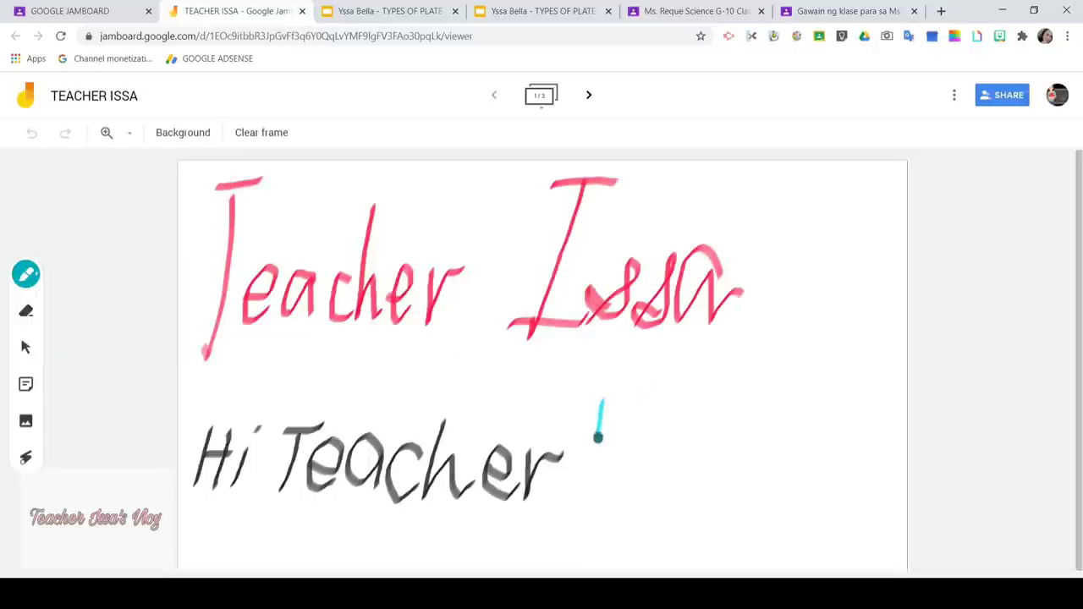
pyautogui.moveTo(618, 395)
pyautogui.mouseDown()
pyautogui.moveTo(616, 446)
pyautogui.moveTo(622, 420)
pyautogui.moveTo(641, 415)
pyautogui.moveTo(631, 441)
pyautogui.moveTo(668, 442)
pyautogui.mouseUp()
pyautogui.moveTo(682, 392); pyautogui.dragTo(681, 441)
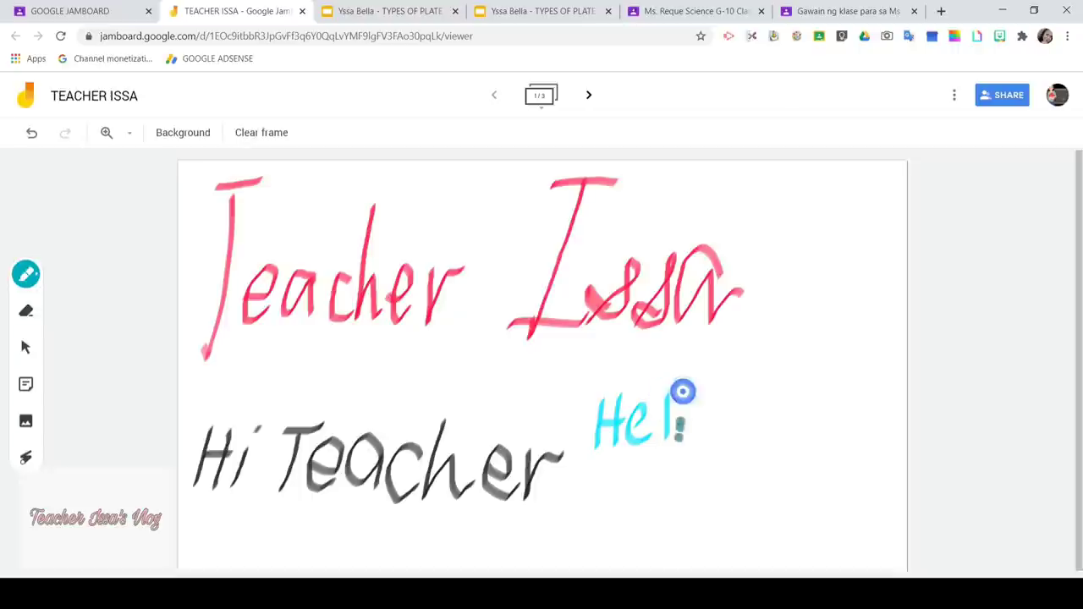
pyautogui.moveTo(704, 406)
pyautogui.mouseDown()
pyautogui.moveTo(697, 429)
pyautogui.moveTo(719, 417)
pyautogui.moveTo(718, 405)
pyautogui.moveTo(772, 405)
pyautogui.moveTo(785, 440)
pyautogui.moveTo(796, 412)
pyautogui.mouseUp()
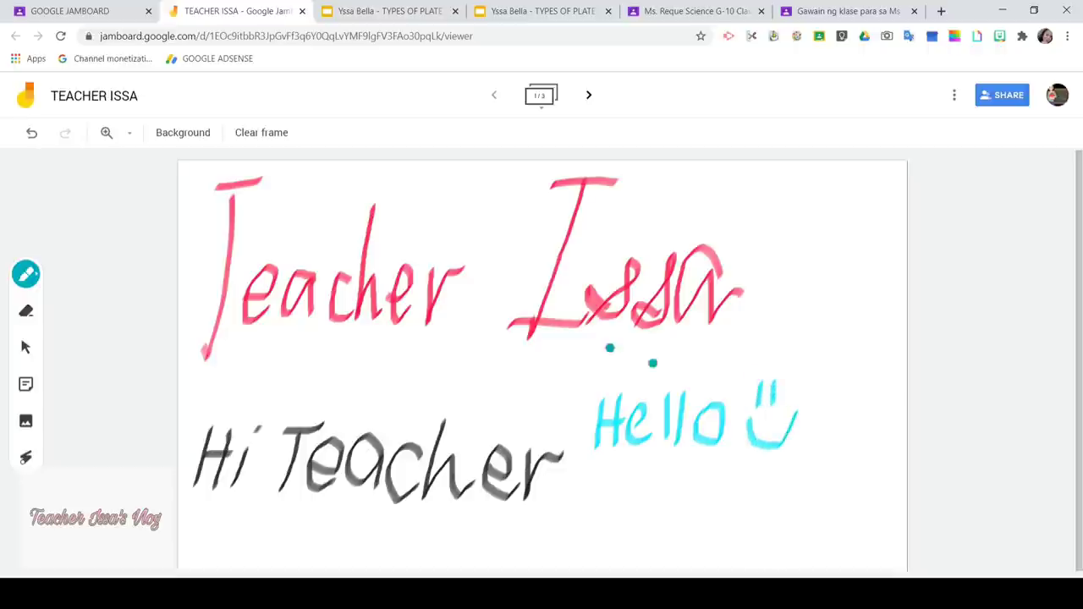
# Step: View the Jamboard's frames through the third one, and mark the GOOGLE JAMBOARD assignment as done in Classroom
pyautogui.click(590, 97)
pyautogui.click(596, 100)
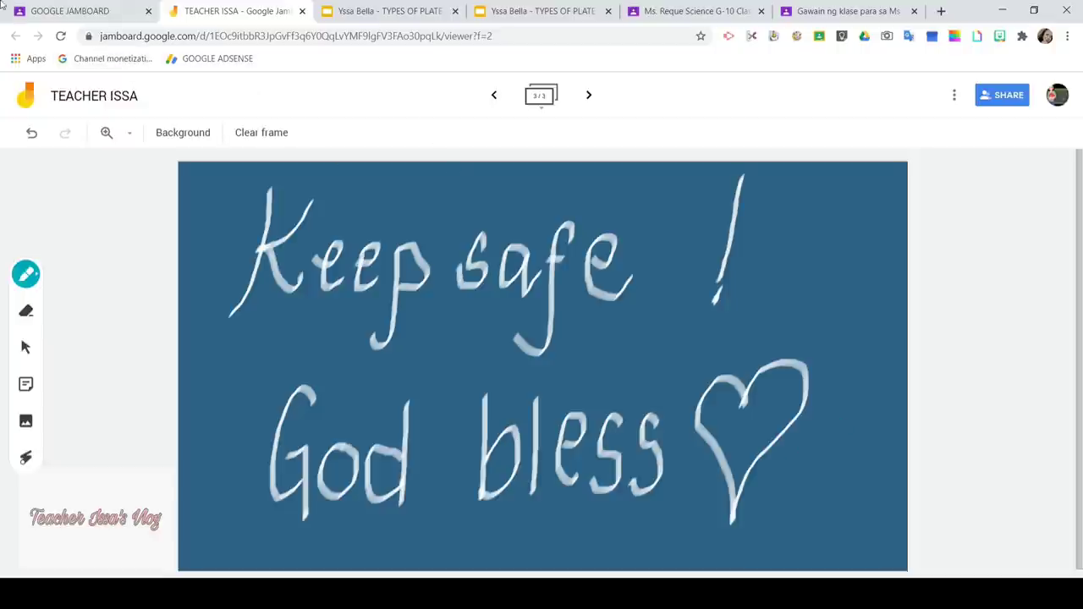
pyautogui.click(72, 12)
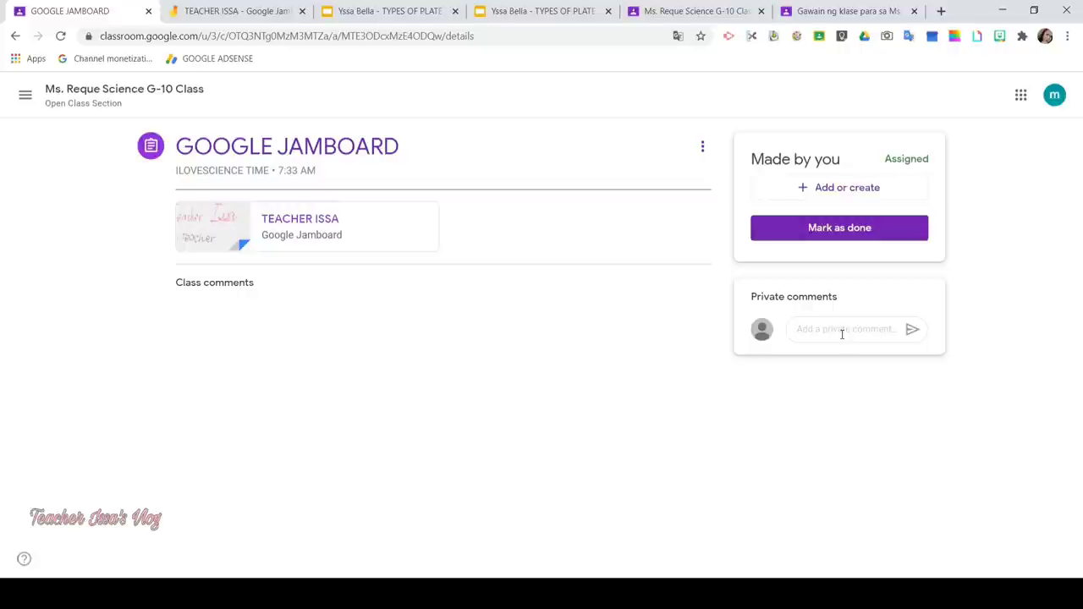
pyautogui.click(841, 234)
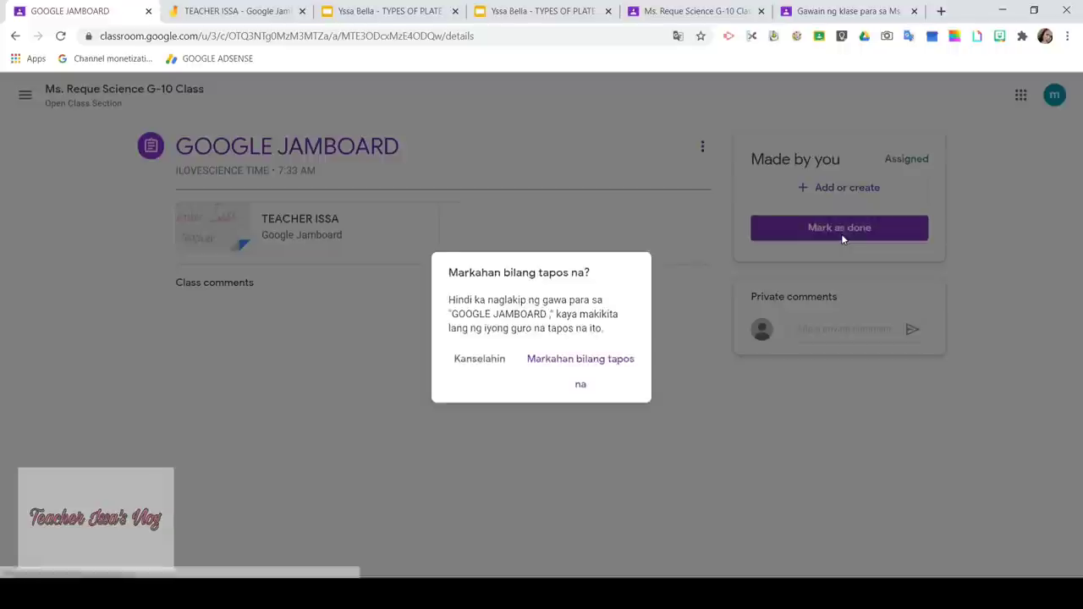
pyautogui.click(623, 373)
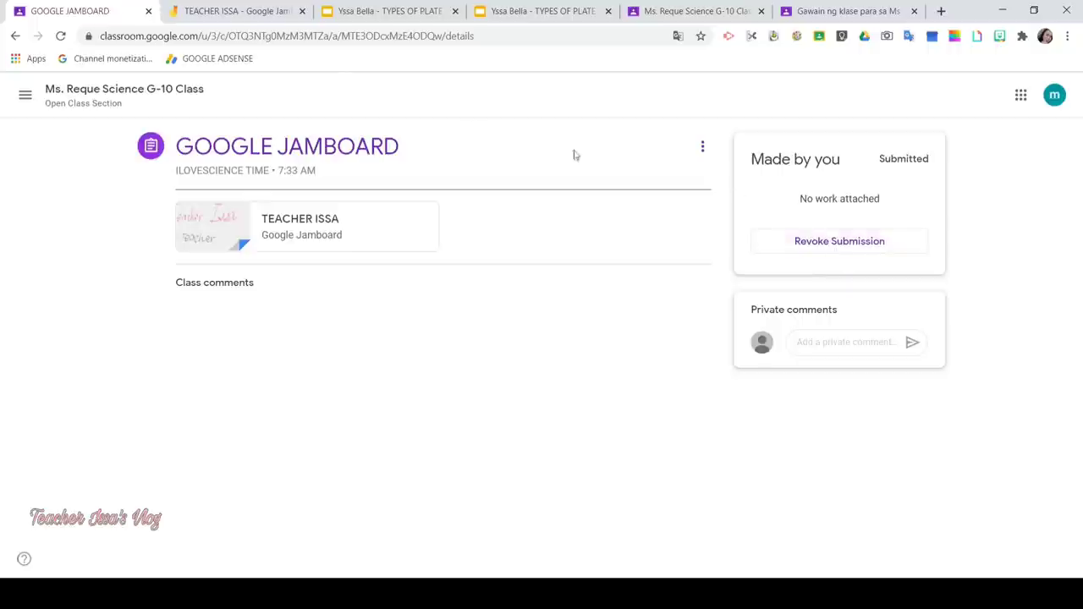
# Step: Return to the class's Classwork page and check the status of the GOOGLE JAMBOARD and Types of Plate Boundaries assignments
pyautogui.click(145, 99)
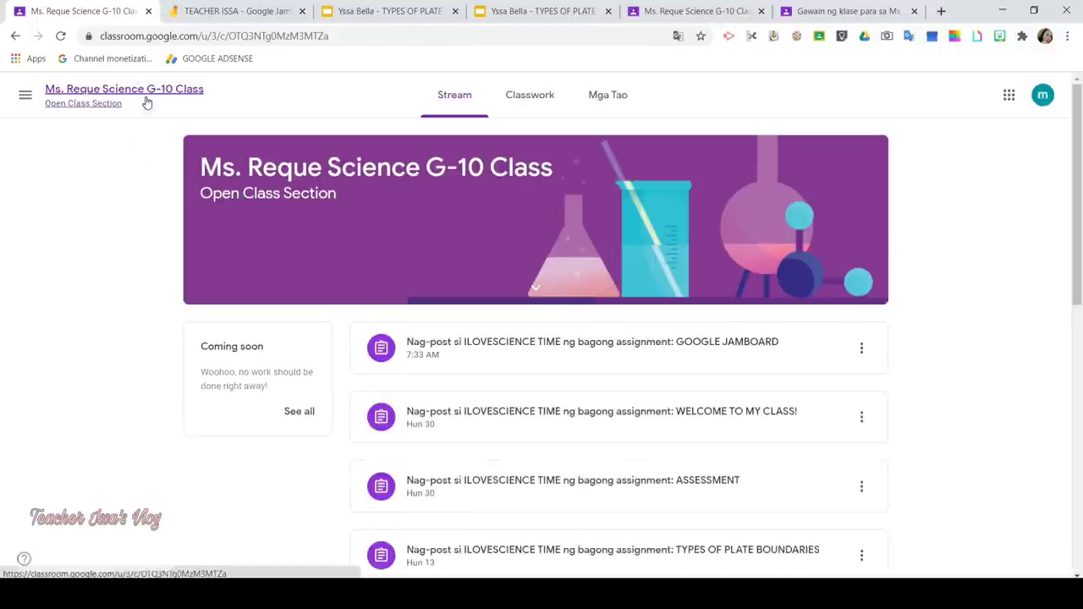
pyautogui.click(513, 103)
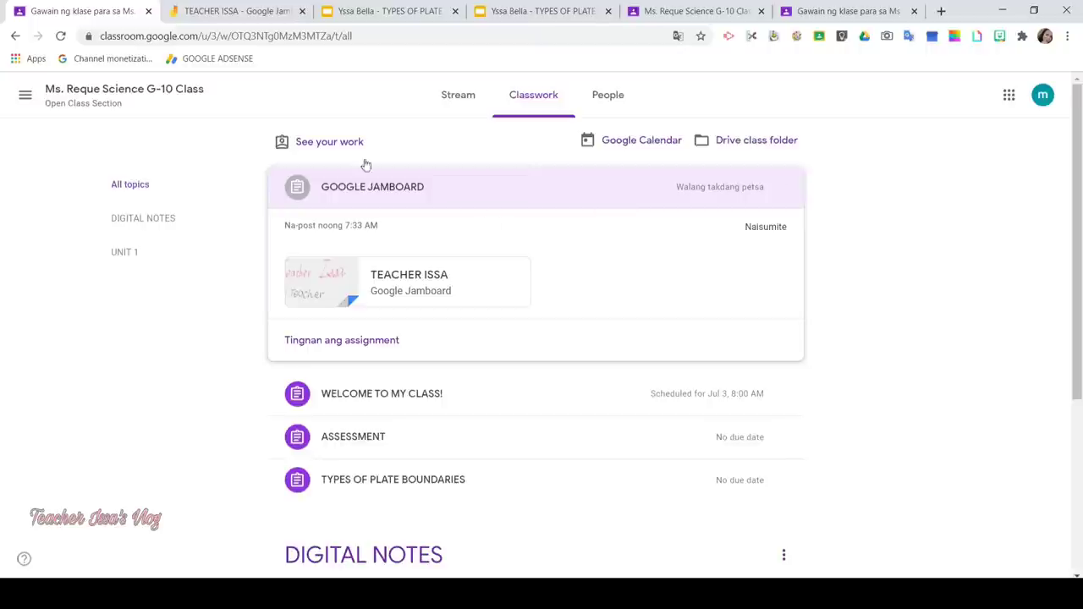
pyautogui.scroll(-3, 794, 379)
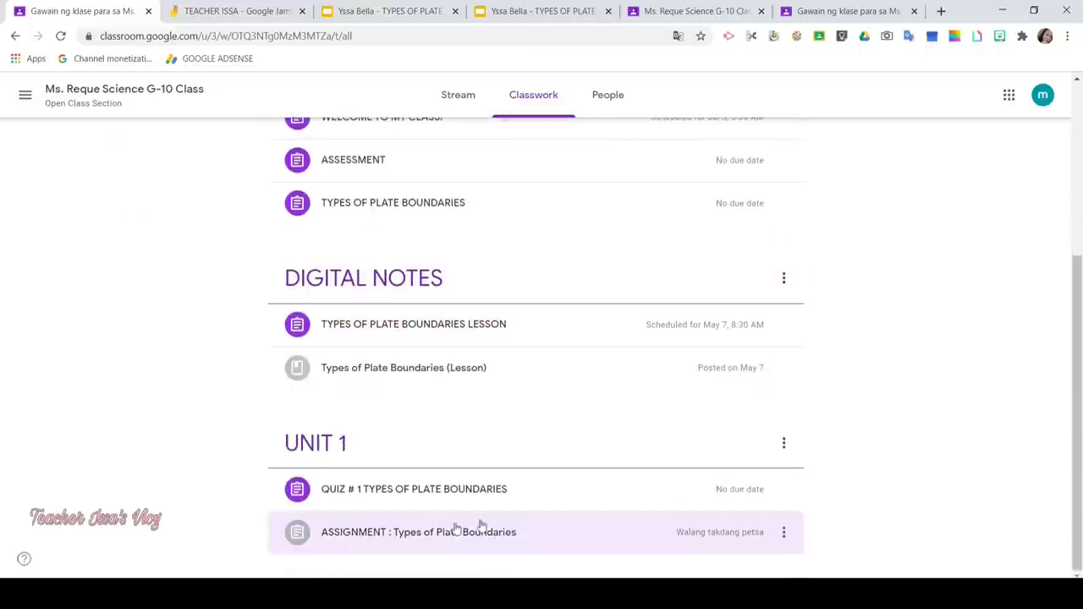
pyautogui.scroll(3, 612, 519)
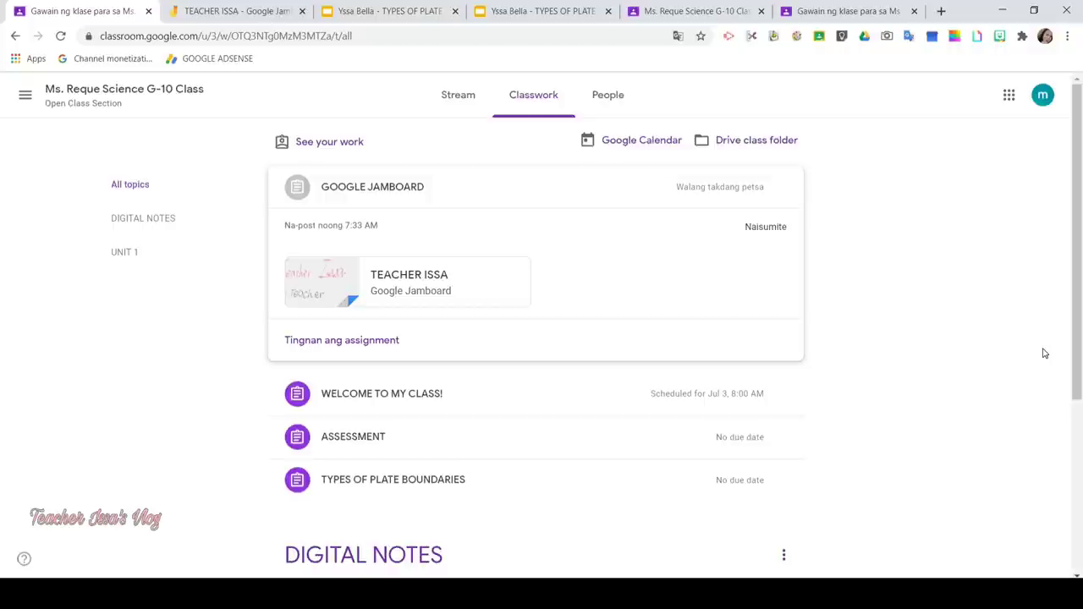
# Step: Review the posts in the class Stream down to the oldest assignment, and view the class's list of teachers and classmates
pyautogui.click(463, 106)
pyautogui.scroll(-3, 592, 254)
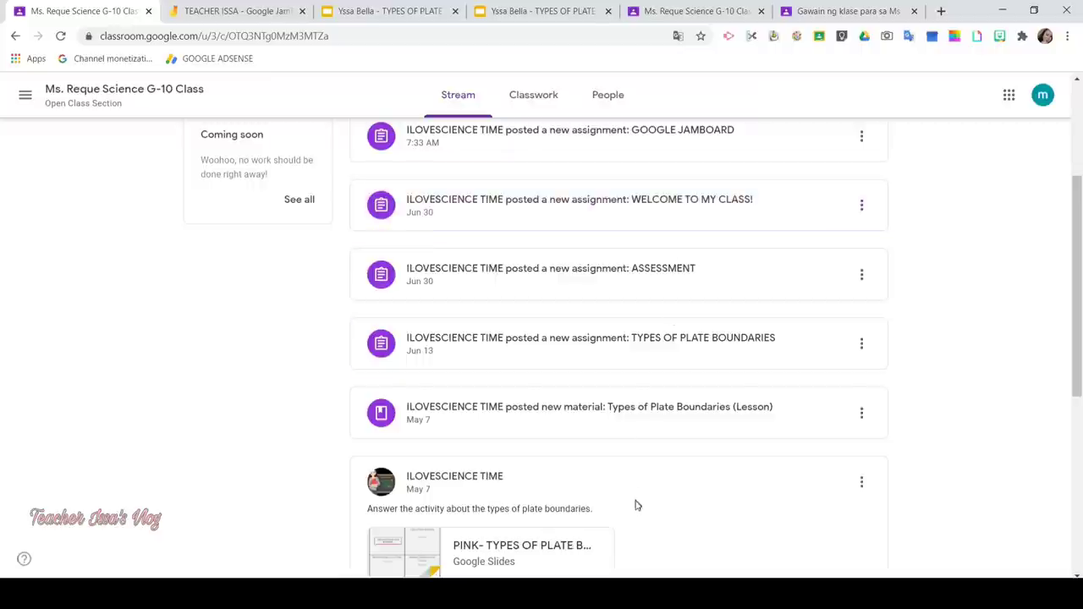
pyautogui.scroll(3, 677, 513)
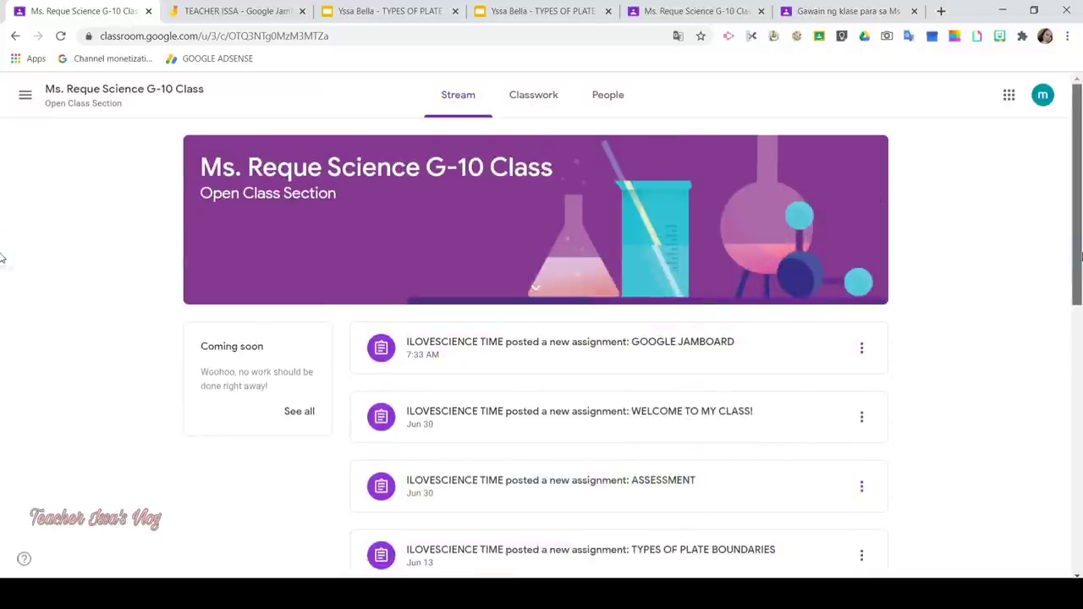
pyautogui.moveTo(1080, 262); pyautogui.dragTo(1081, 532)
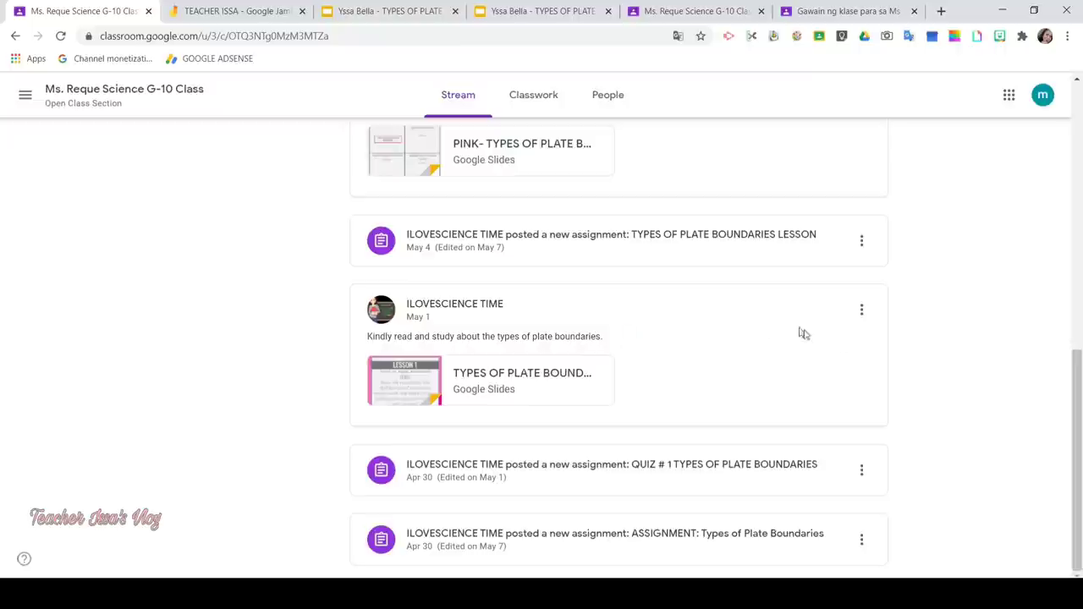
pyautogui.scroll(3, 1, 375)
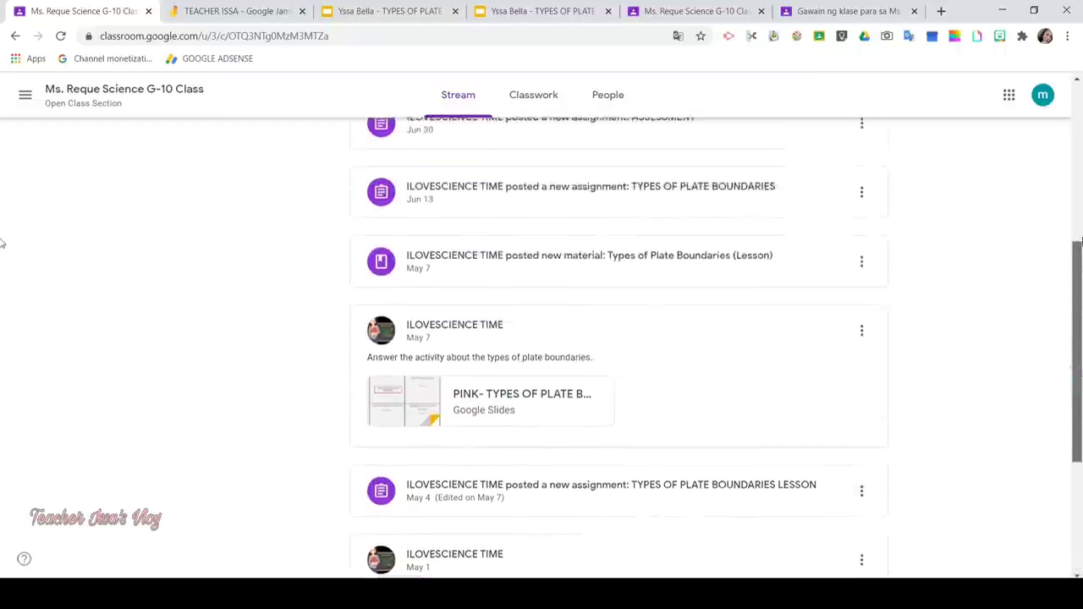
pyautogui.scroll(5, 2, 244)
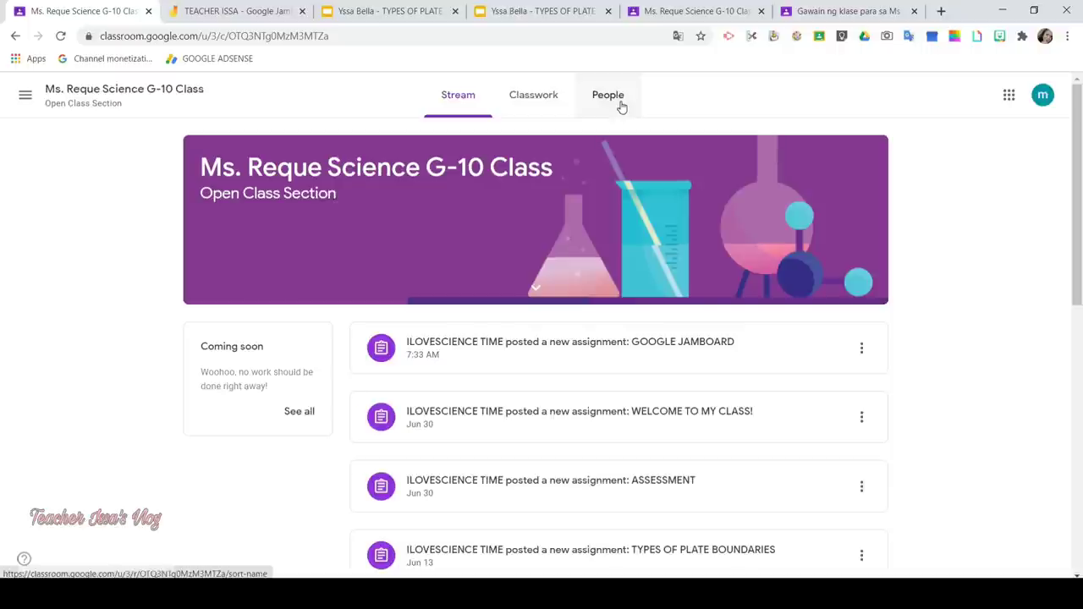
pyautogui.click(620, 99)
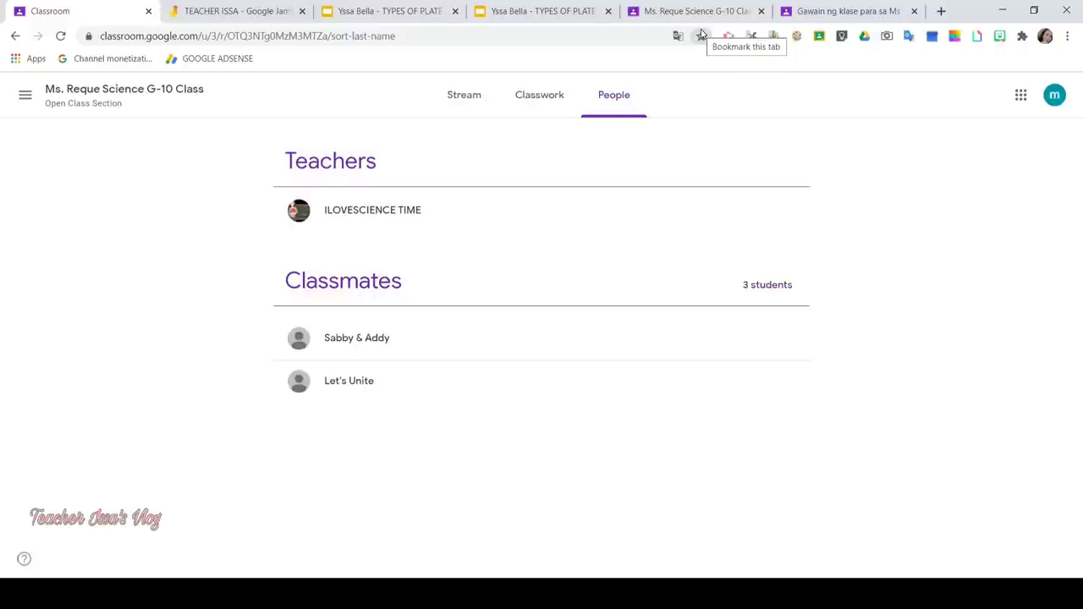
# Step: Switch to the other student account's Classwork page for the class and translate it from Filipino to English
pyautogui.click(827, 13)
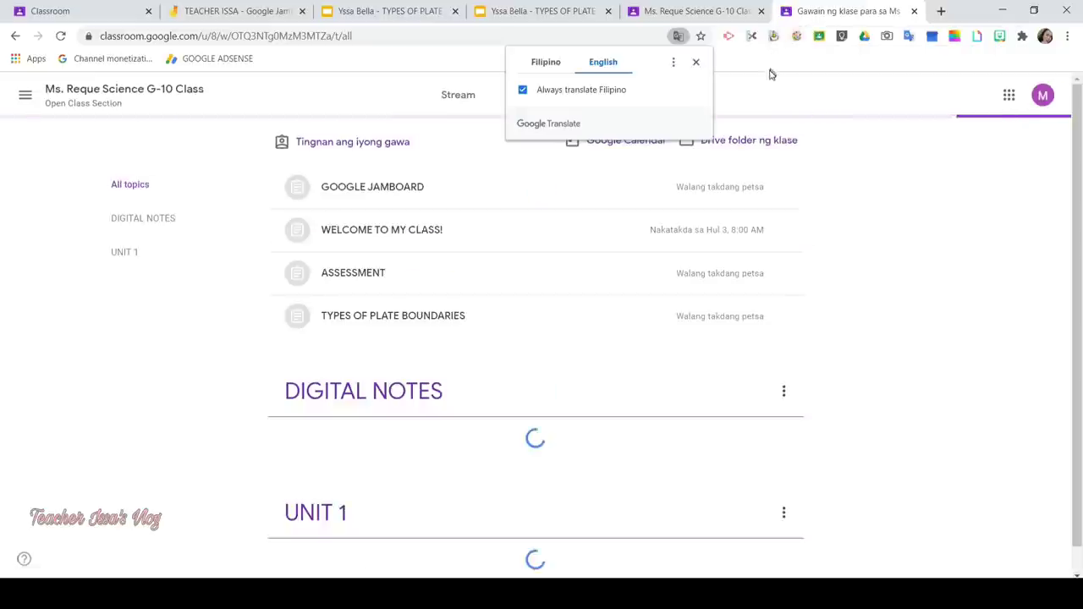
pyautogui.click(452, 63)
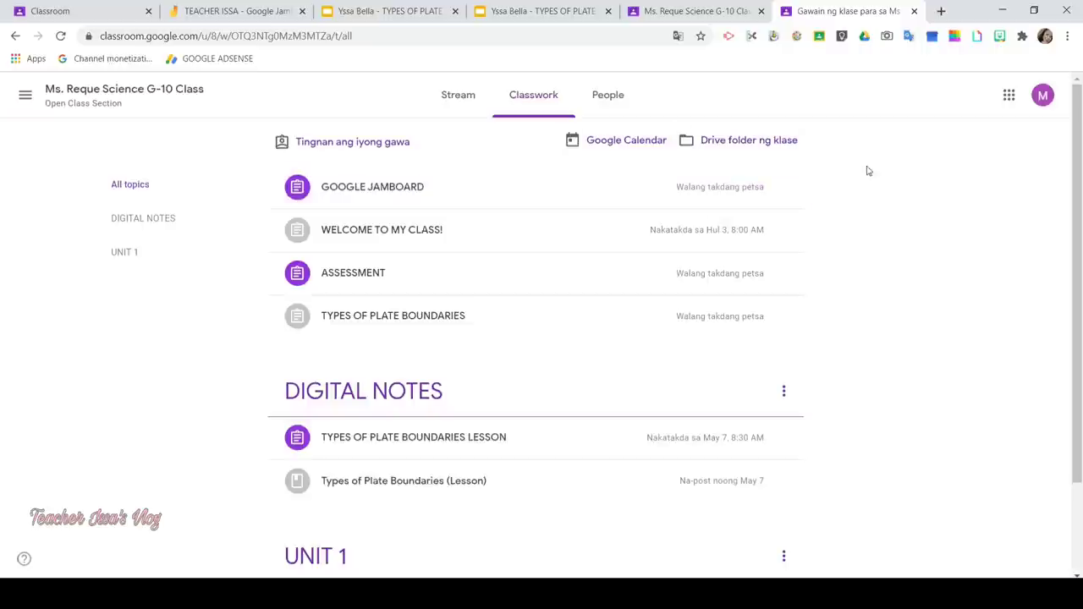
pyautogui.scroll(-3, 885, 408)
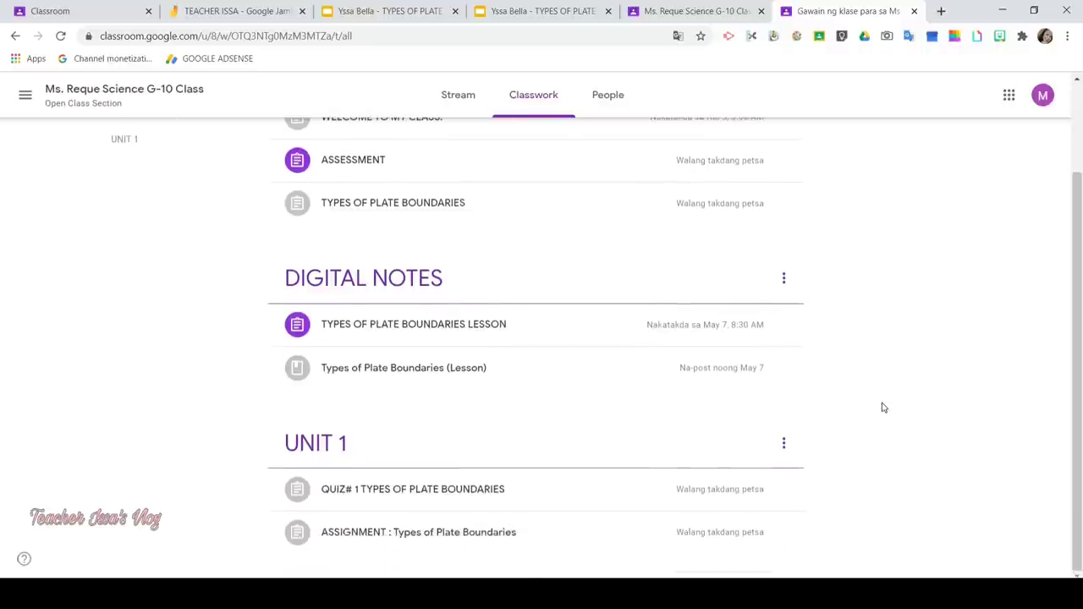
pyautogui.rightClick(902, 370)
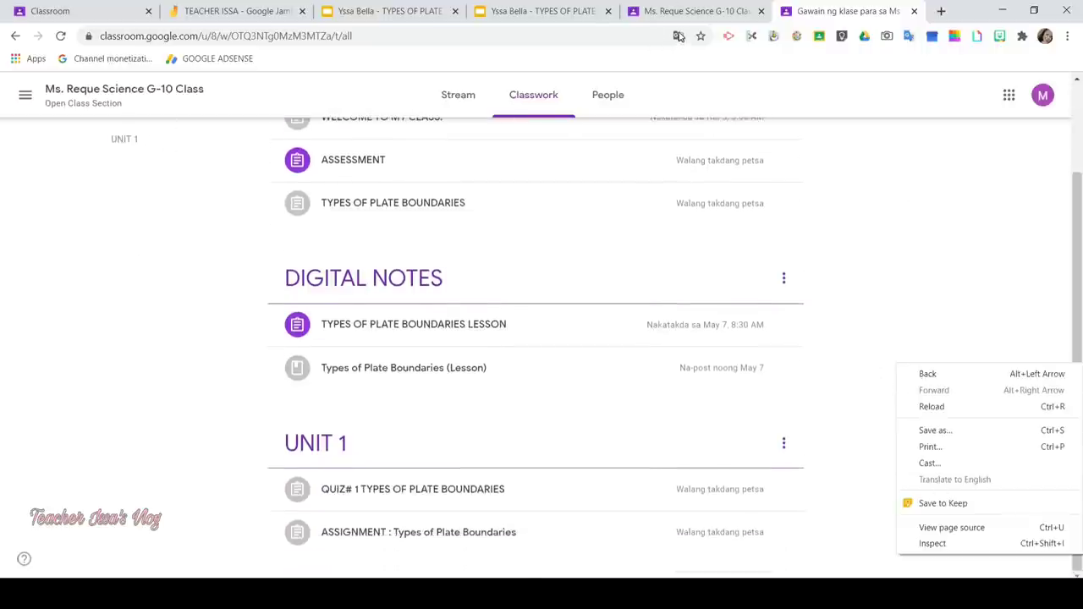
pyautogui.click(678, 36)
pyautogui.click(604, 62)
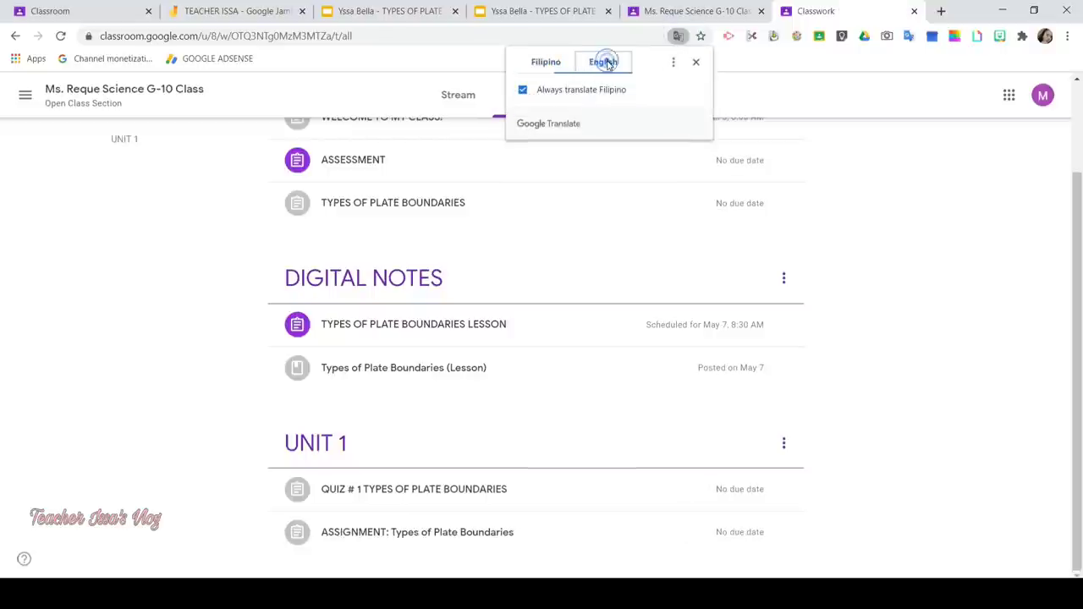
# Step: Review the Classwork list, view the full "ASSIGNMENT: Types of Plate Boundaries" under UNIT 1, and open its attached Google Slides file
pyautogui.scroll(3, 820, 222)
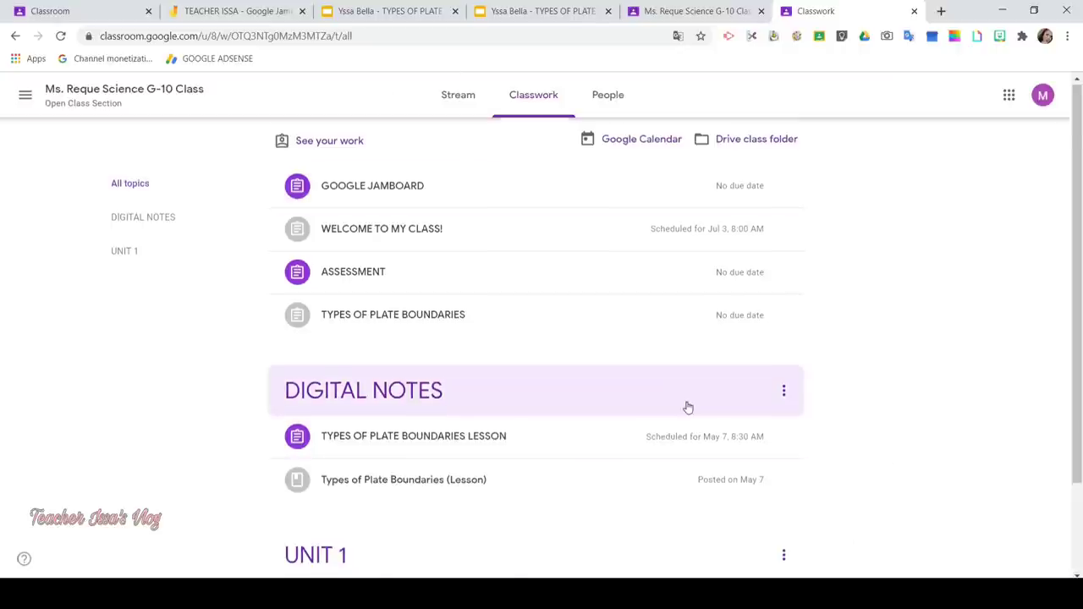
pyautogui.scroll(-2, 561, 481)
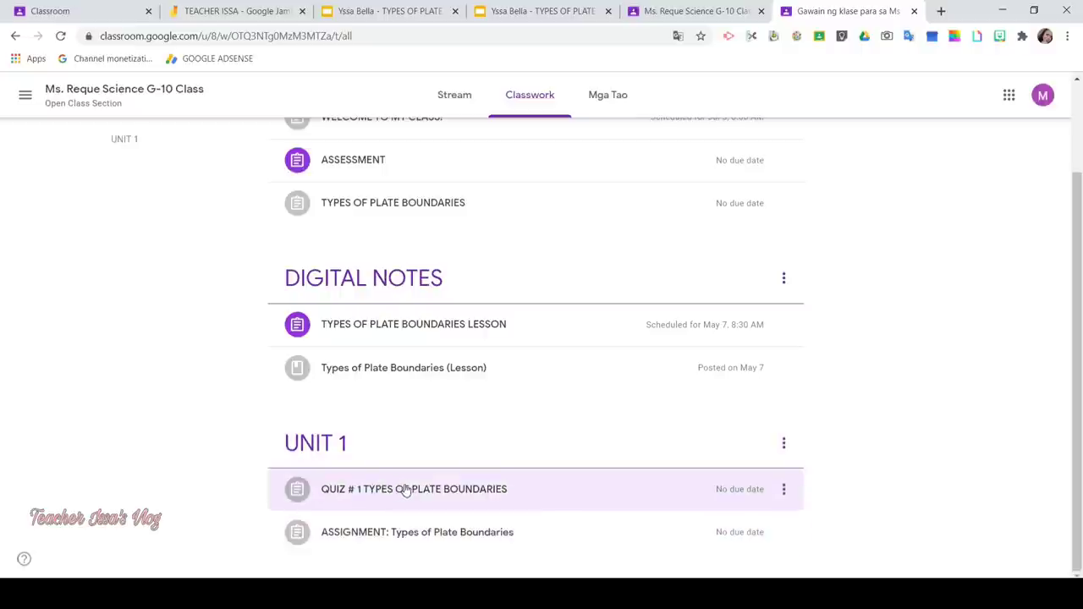
pyautogui.scroll(2, 457, 505)
pyautogui.scroll(-2, 457, 505)
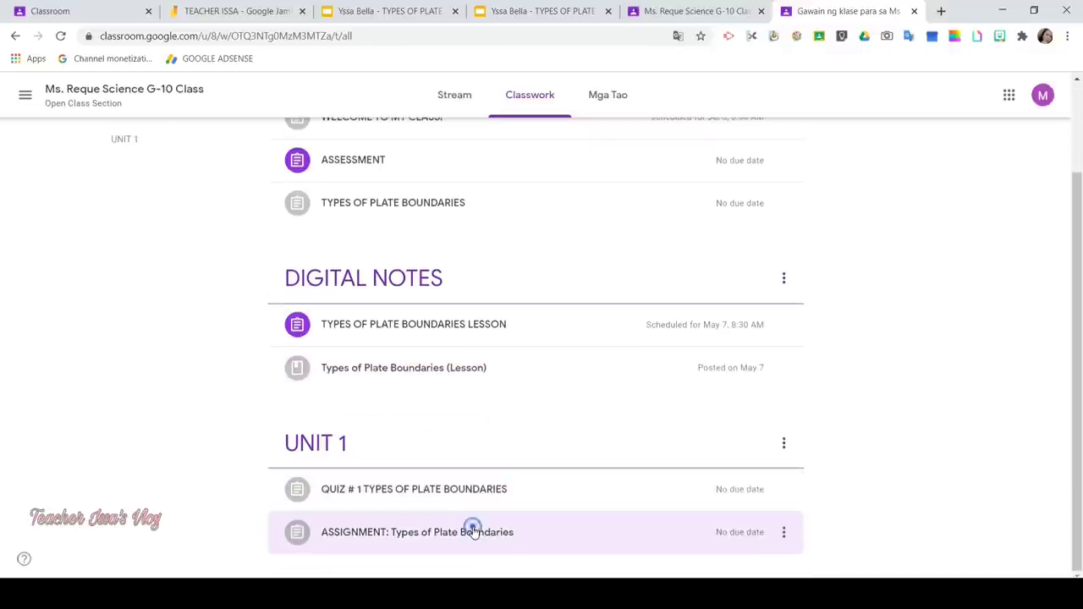
pyautogui.click(474, 531)
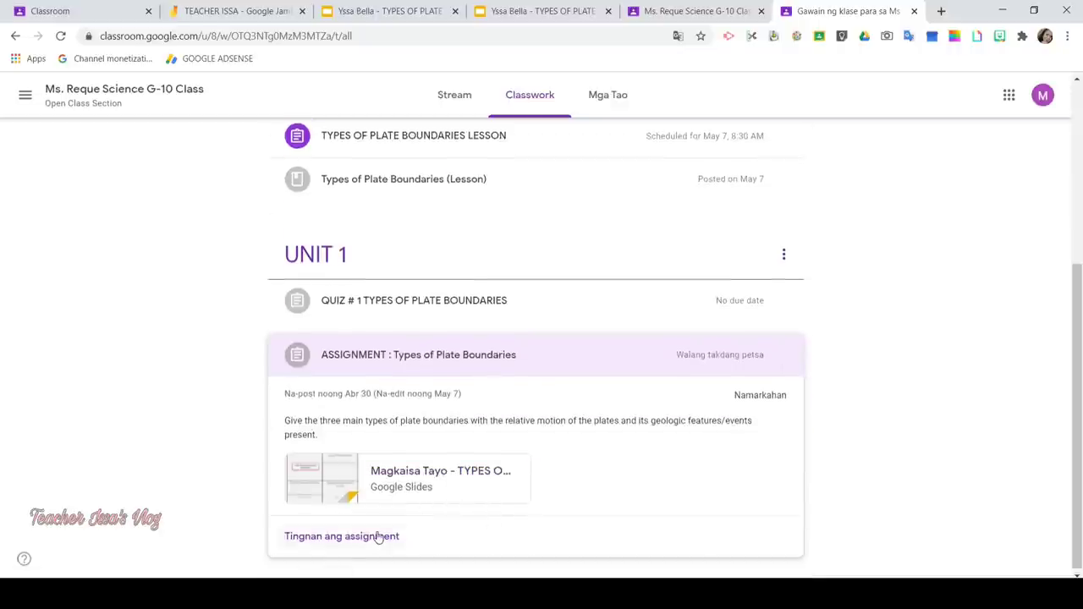
pyautogui.click(374, 543)
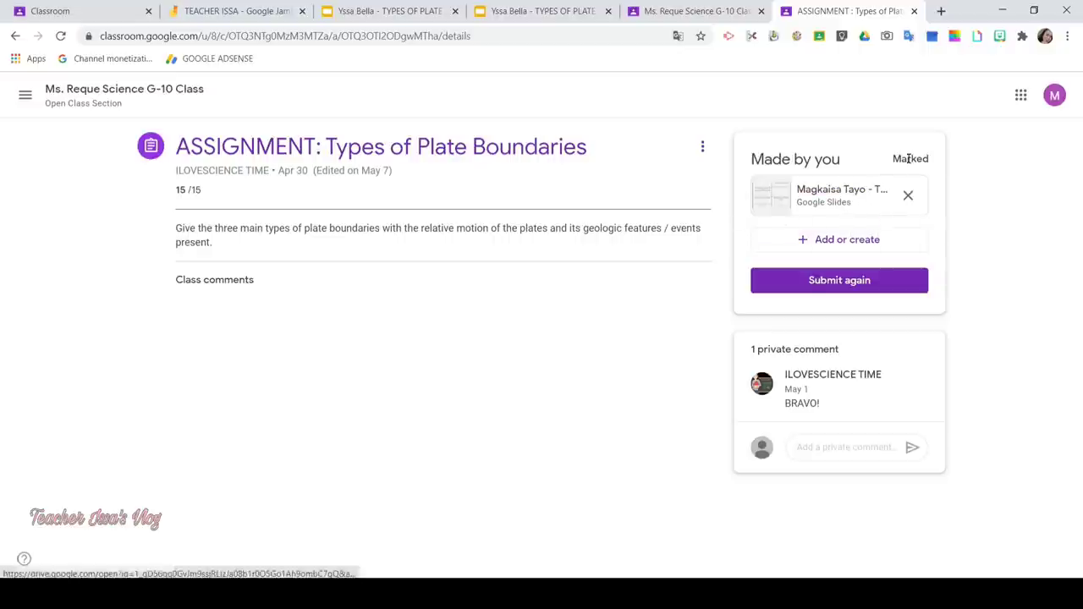
pyautogui.click(862, 197)
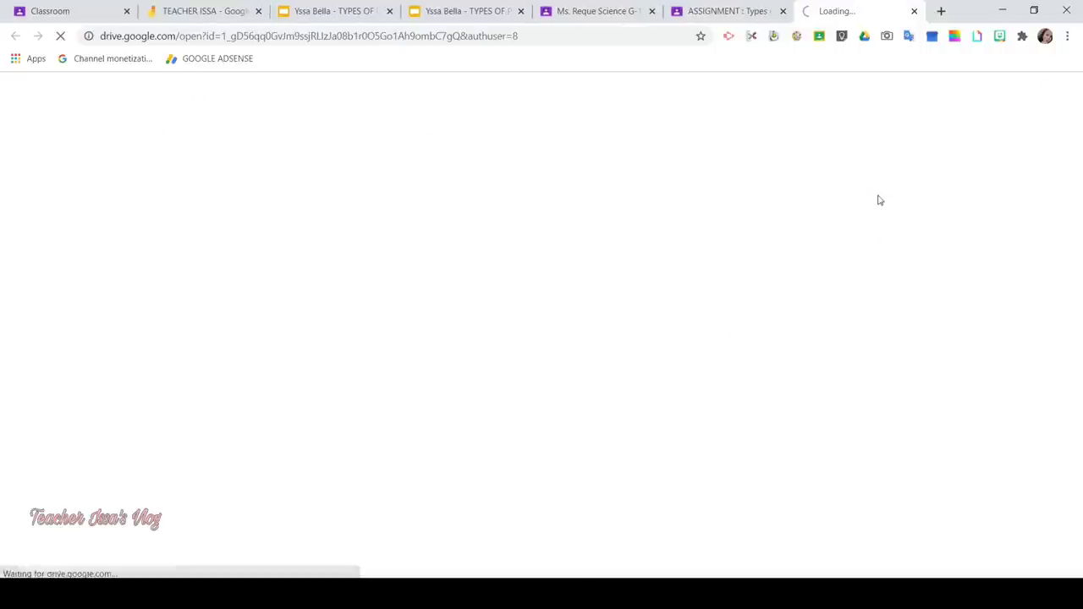